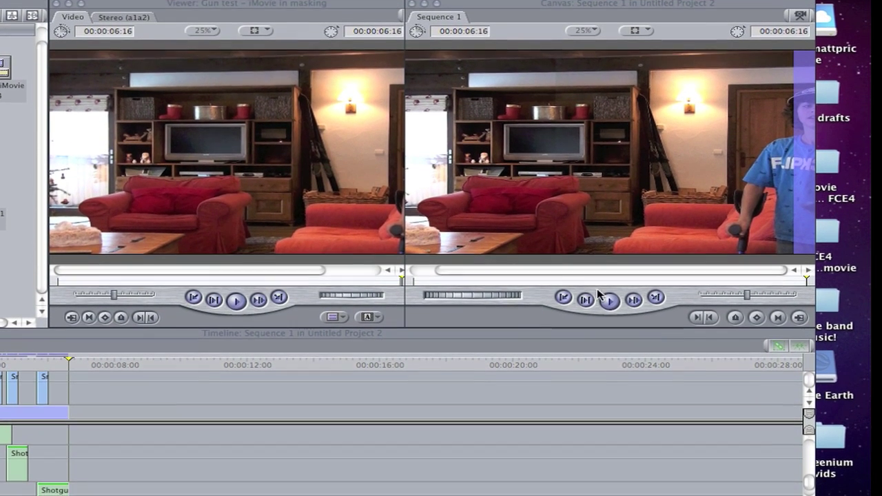
Play the finished Sequence 1 from its start to review the gunshot effect.
click(610, 313)
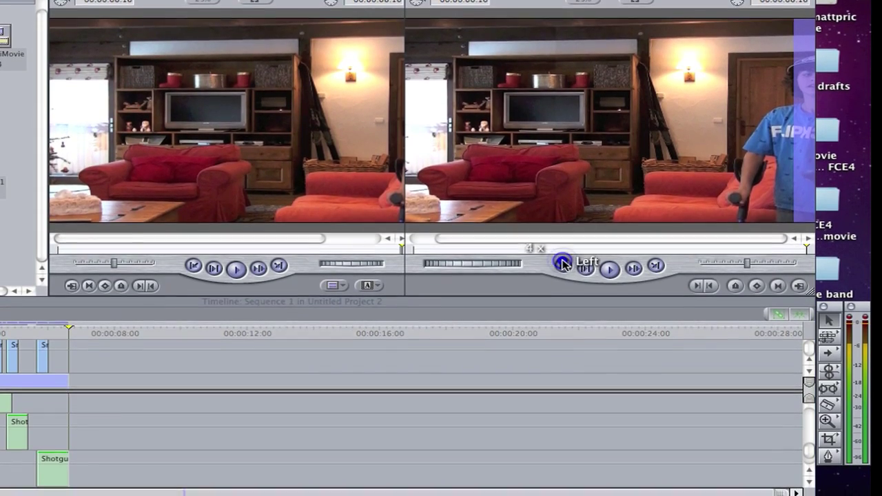
click(562, 264)
click(562, 264)
click(562, 264)
click(563, 263)
click(562, 264)
click(563, 263)
click(562, 263)
click(562, 264)
click(610, 257)
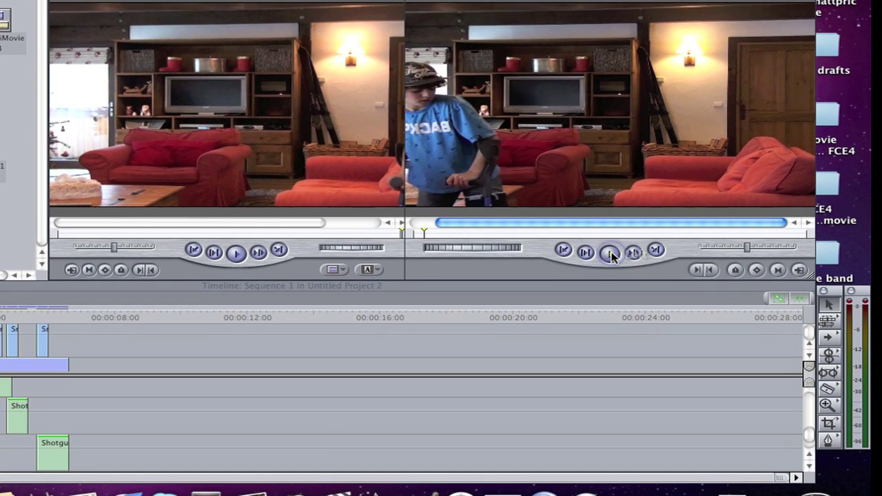
key(XF86AudioRaiseVolume)
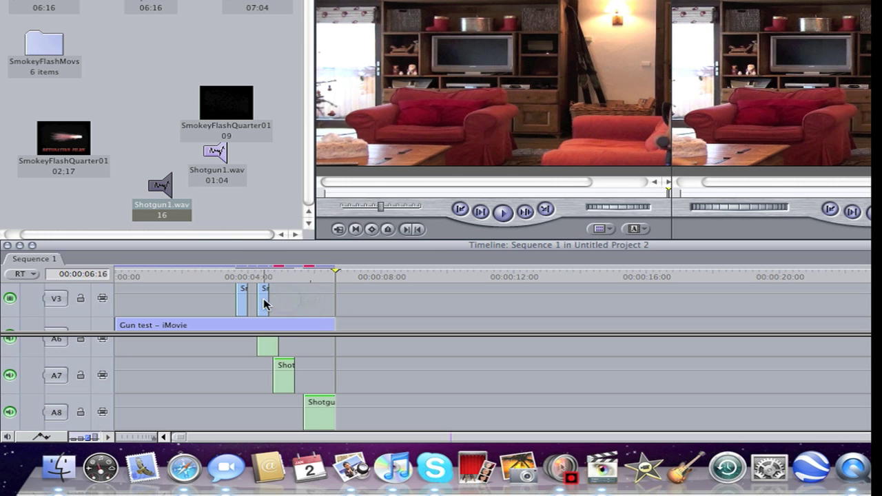
Clear Sequence 1 by deleting the flash clips, the Shotgun1 audio clips and the Gun test - iMovie clip.
click(239, 324)
key(Delete)
click(317, 412)
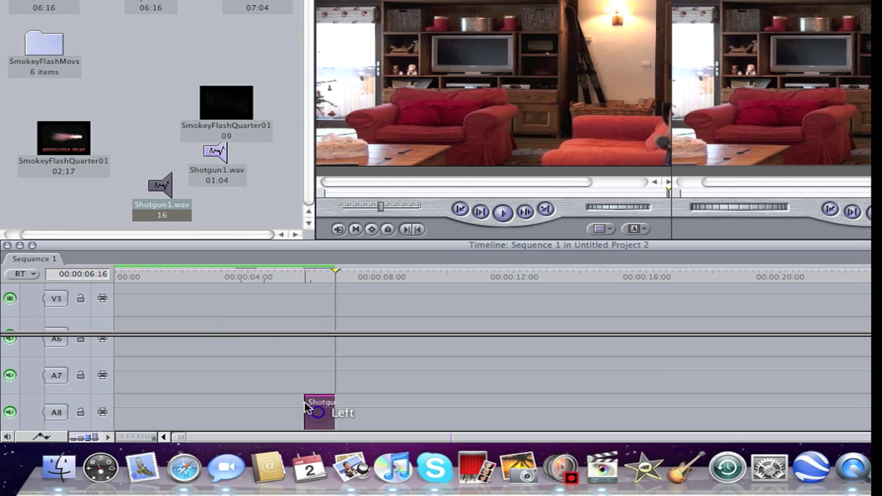
drag(322, 416, 243, 398)
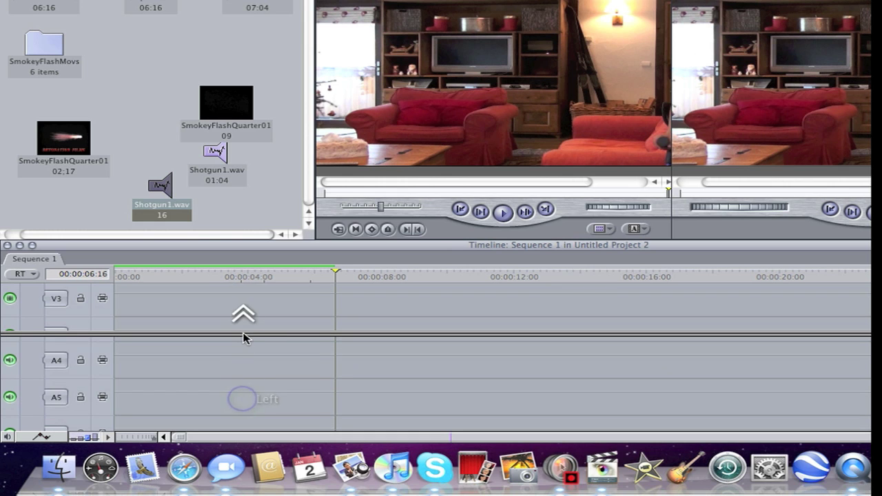
scroll(243, 336, right, 1)
scroll(209, 364, down, 4)
scroll(209, 365, up, 5)
scroll(209, 365, left, 1)
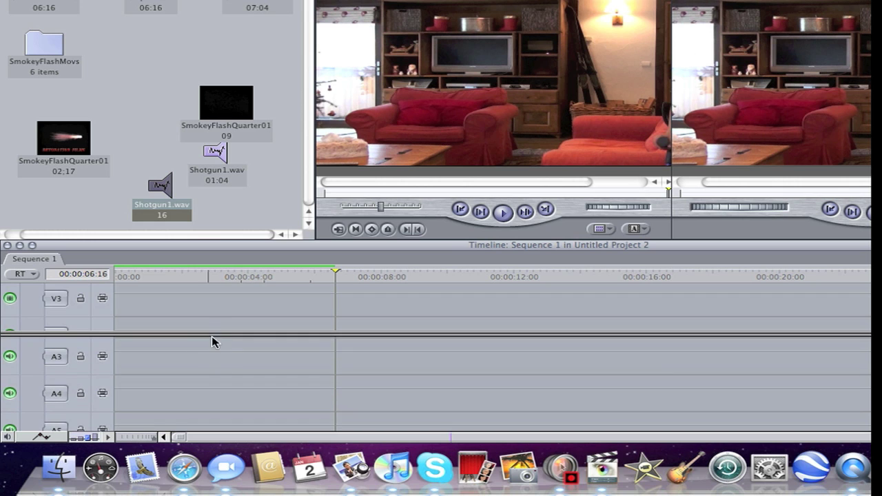
scroll(216, 324, up, 2)
scroll(215, 324, up, 3)
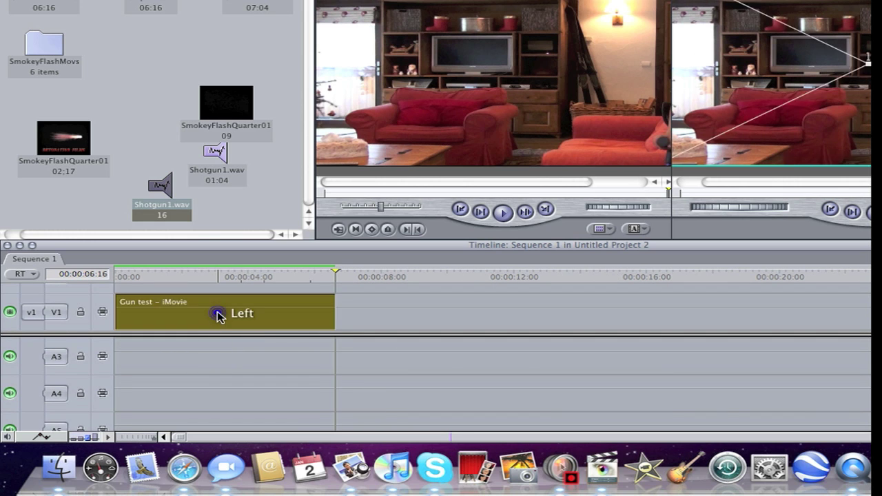
click(217, 314)
key(Delete)
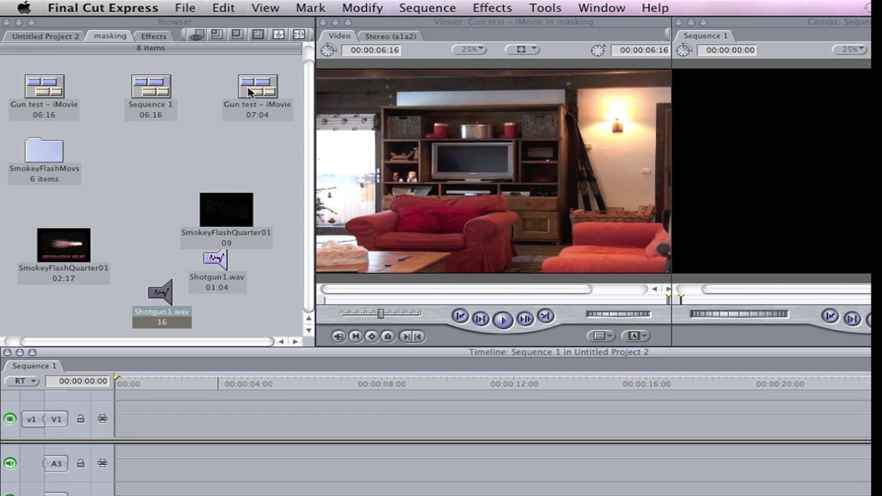
double_click(252, 88)
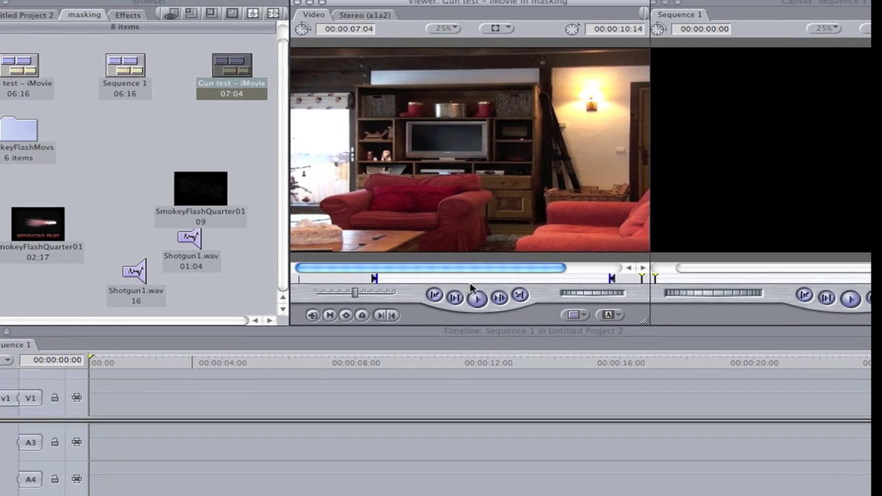
click(460, 294)
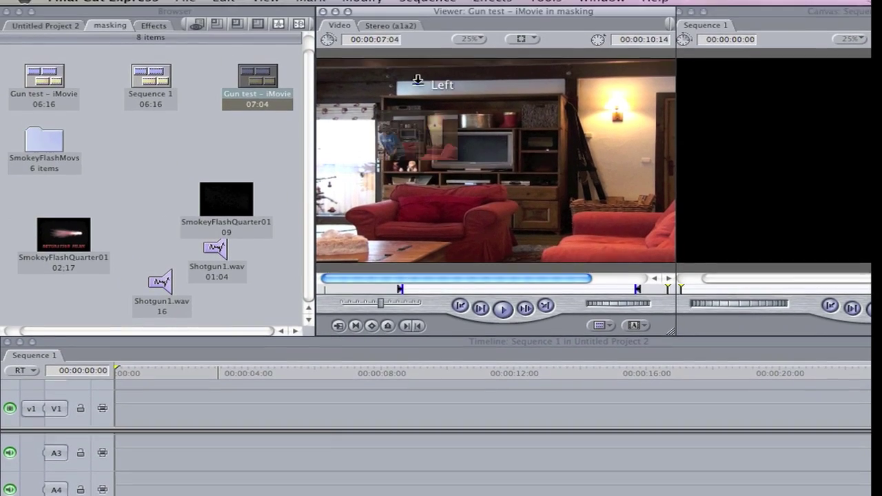
drag(417, 81, 117, 390)
drag(116, 310, 74, 324)
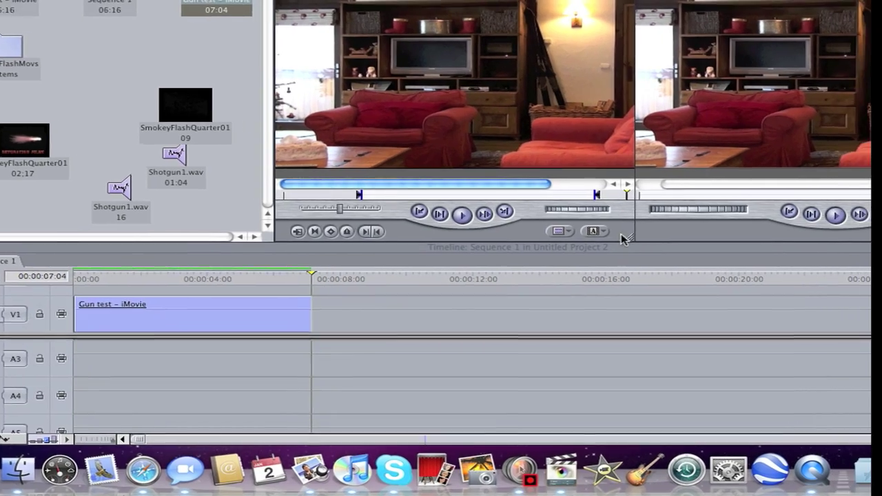
click(699, 237)
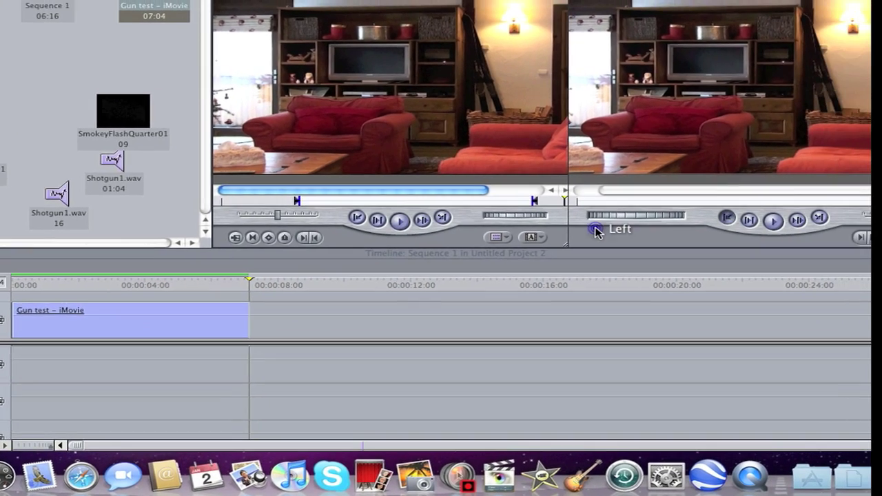
click(773, 221)
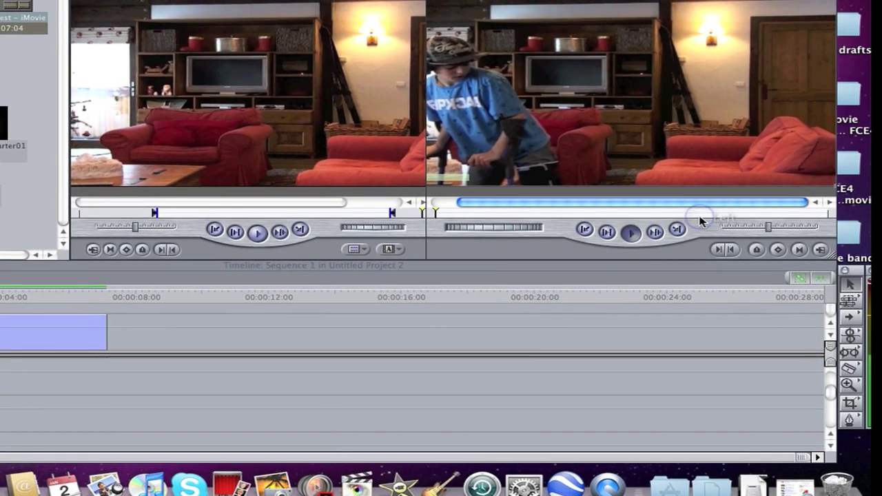
click(799, 229)
drag(238, 407, 83, 334)
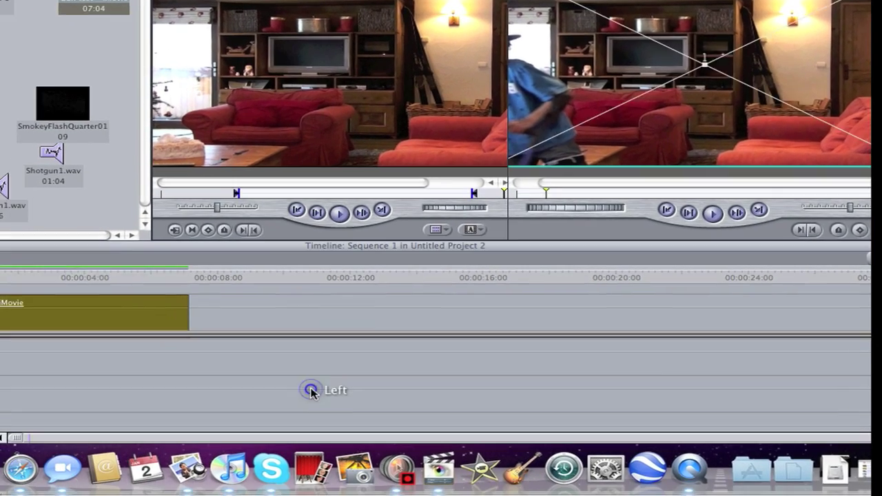
key(Delete)
Place the 06:16 Gun test - iMovie clip at the start of track V1 and play it.
drag(43, 43, 26, 293)
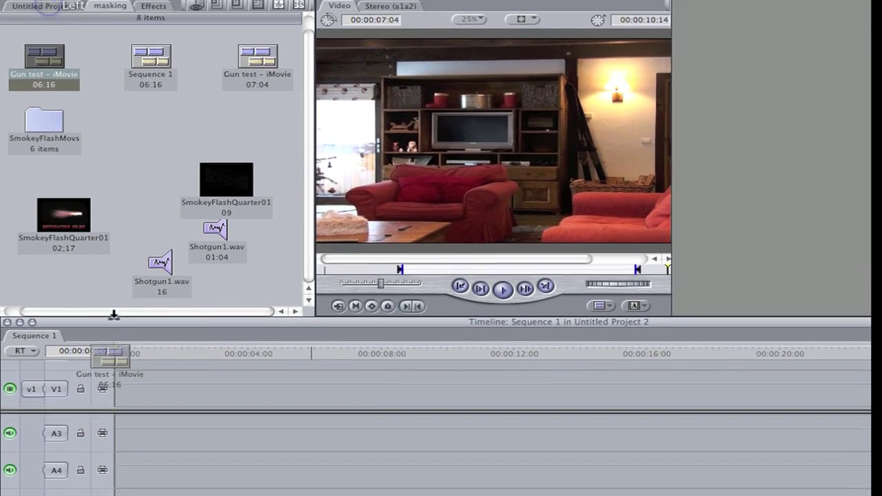
drag(119, 355, 128, 358)
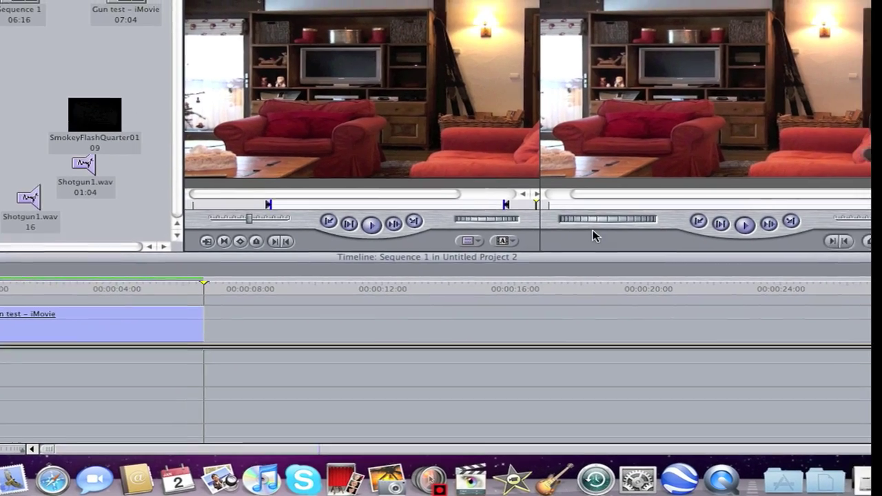
click(830, 209)
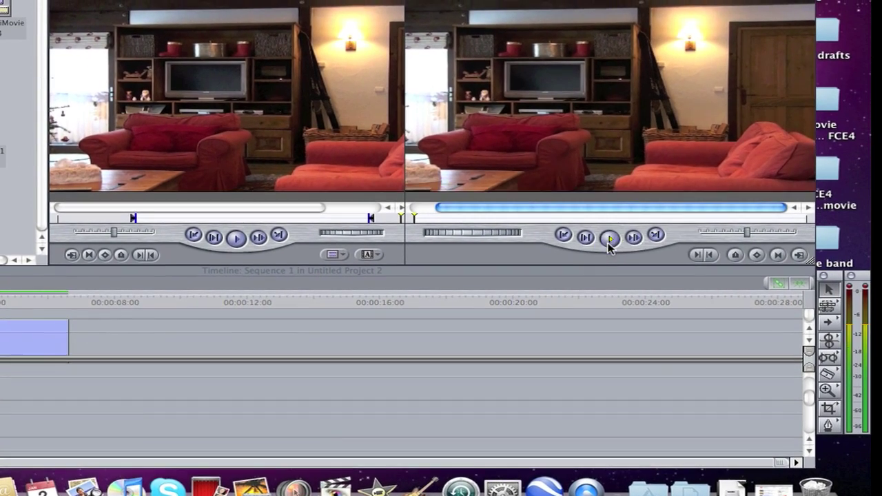
click(608, 241)
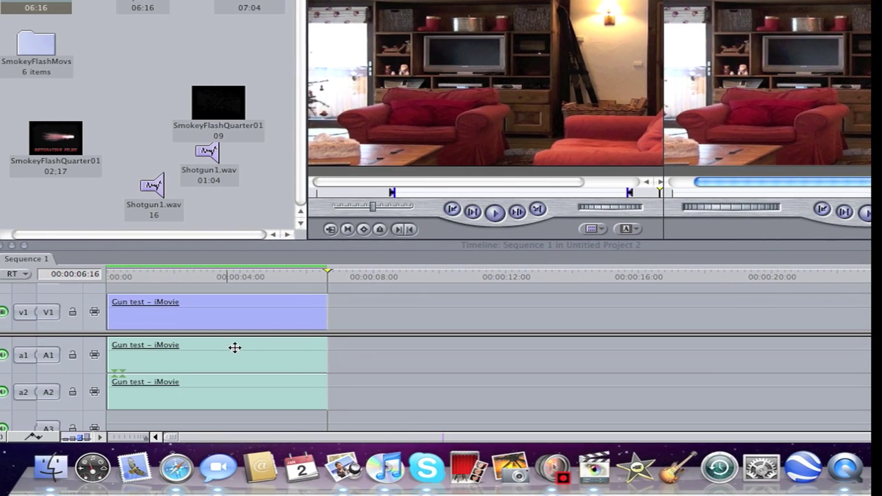
Delete the Gun test clip's audio from tracks A1 and A2, locking V1 during the deletion to keep the video.
click(76, 359)
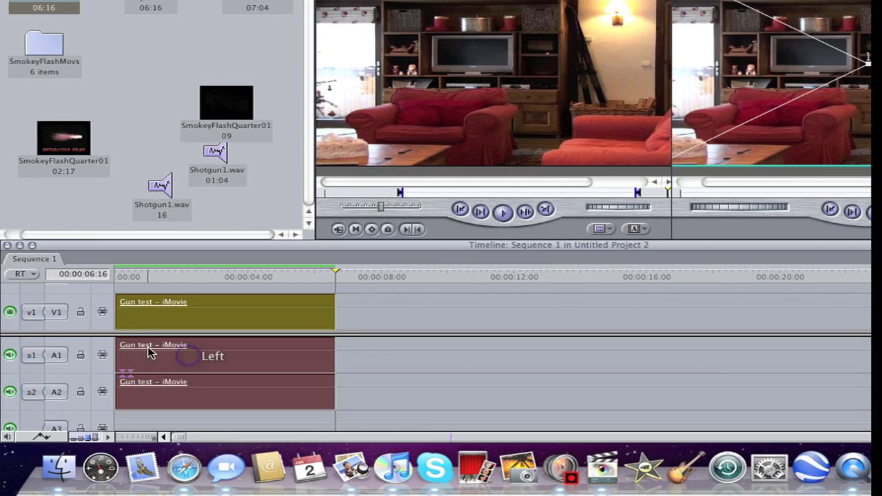
click(82, 312)
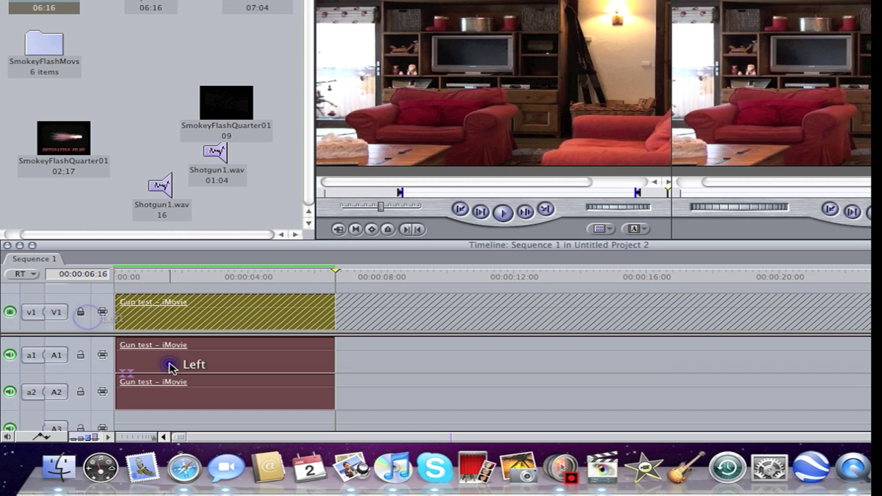
click(170, 365)
key(Delete)
click(81, 314)
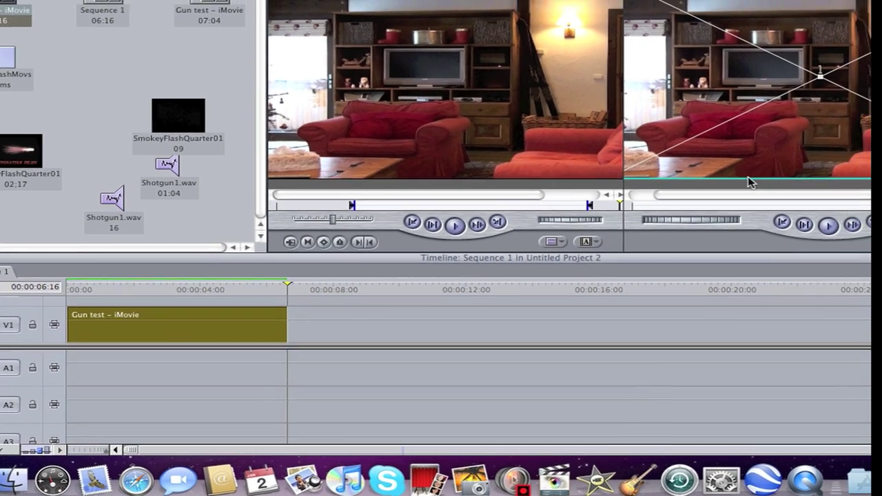
Examine the Gun test clip frame by frame, working back from its end to 00:00:03:16, for the moments the gun fires.
key(Left)
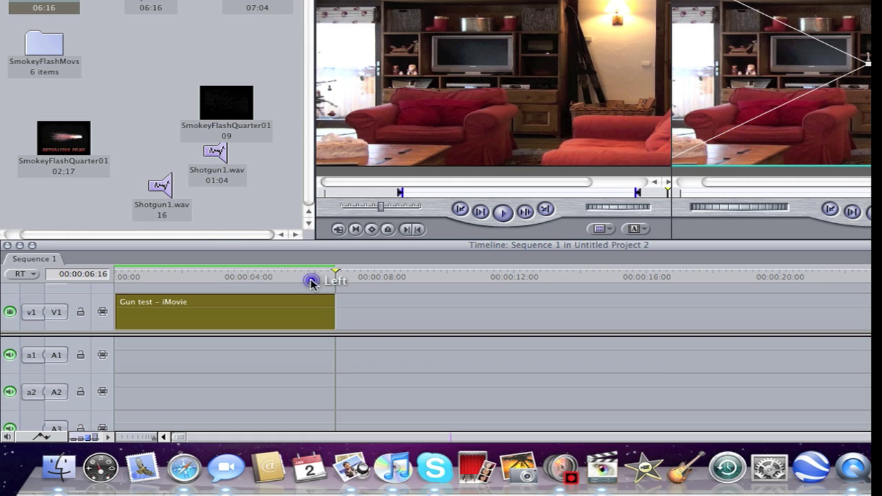
key(Left)
key(Left)
key(Left)
key(Left)
key(Left)
key(Left)
key(Left)
key(Left)
key(Left)
key(Left)
key(Left)
key(Left)
key(Left)
key(Left)
key(Left)
key(Left)
key(Left)
key(Left)
key(Left)
key(Left)
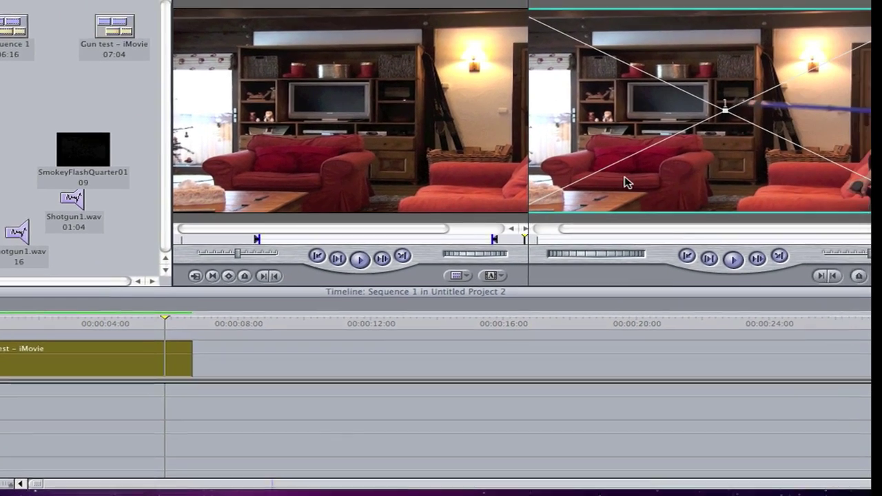
key(Left)
key(Left)
key(Left)
drag(870, 237, 859, 237)
drag(732, 249, 660, 253)
drag(593, 256, 491, 264)
click(487, 238)
key(space)
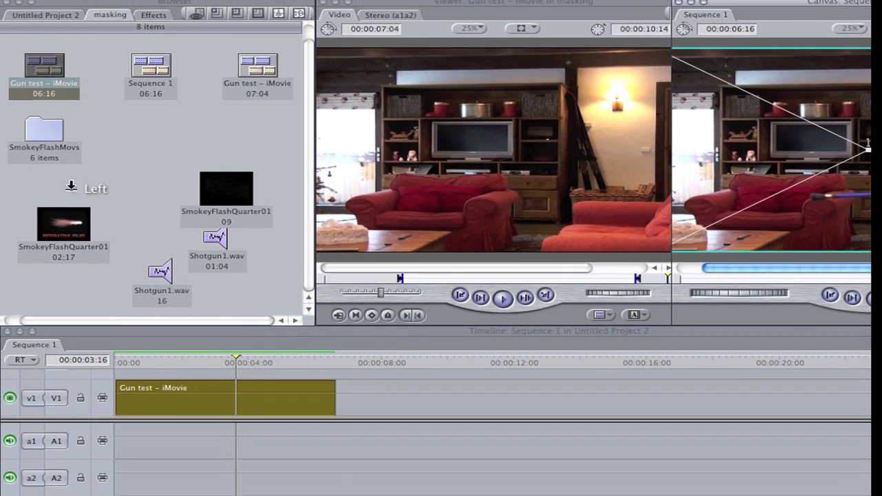
Add the 02:17 SmokeyFlashQuarter01 clip to V1 after the Gun test clip and set its composite mode to Screen.
drag(69, 170, 437, 377)
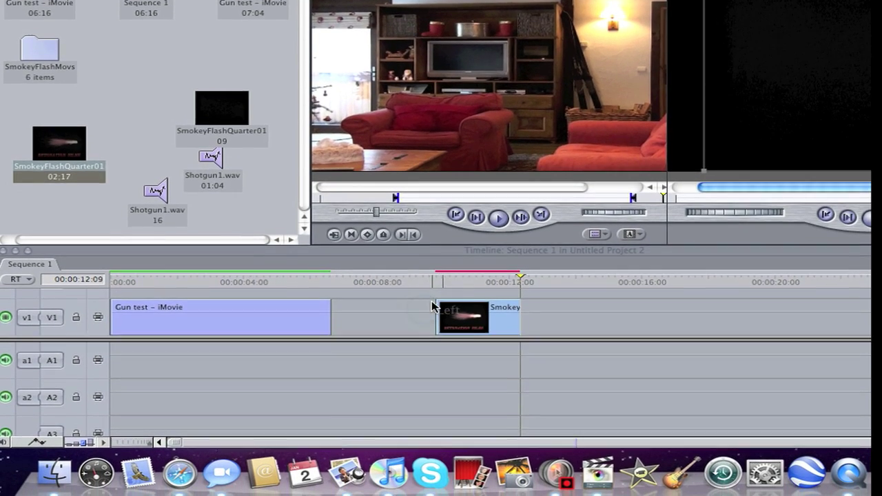
click(478, 325)
key(super+r)
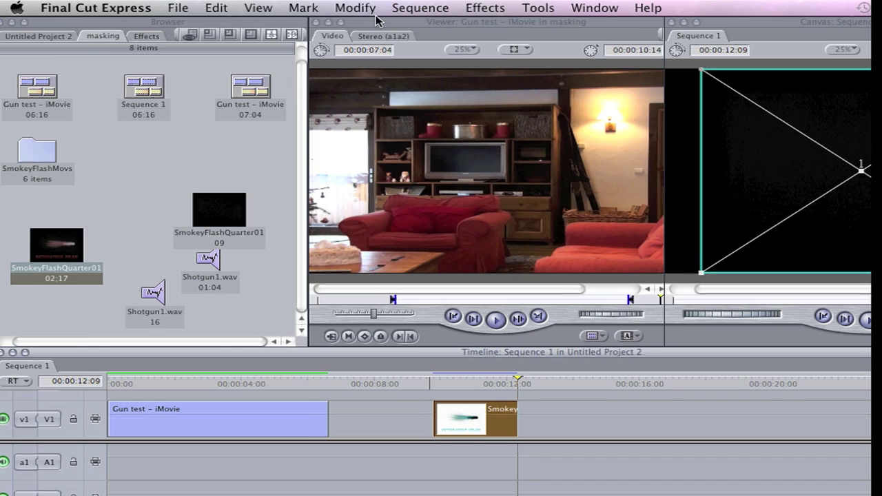
click(365, 10)
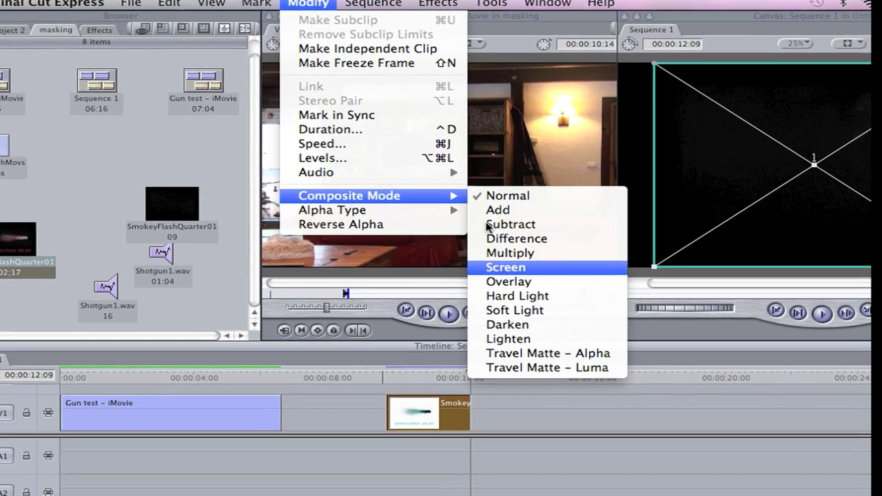
click(552, 273)
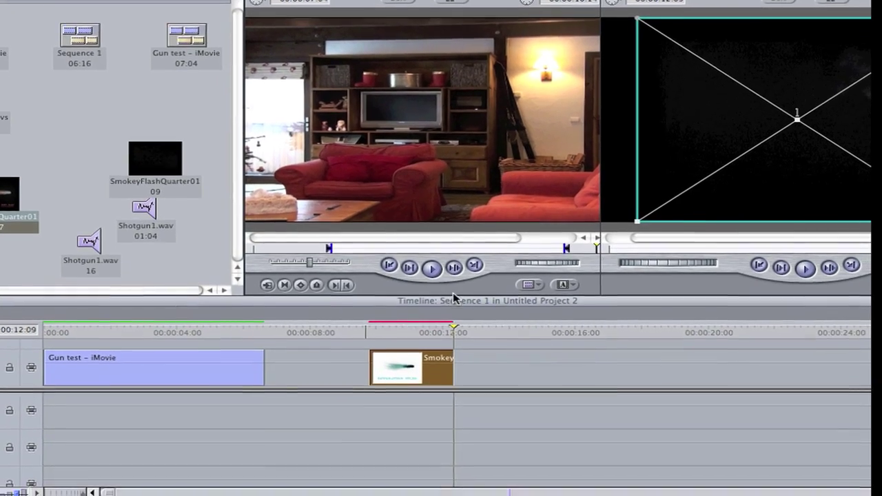
Scrub through the SmokeyFlashQuarter01 clip and move it onto V2 above the end of the Gun test clip.
drag(462, 369, 428, 369)
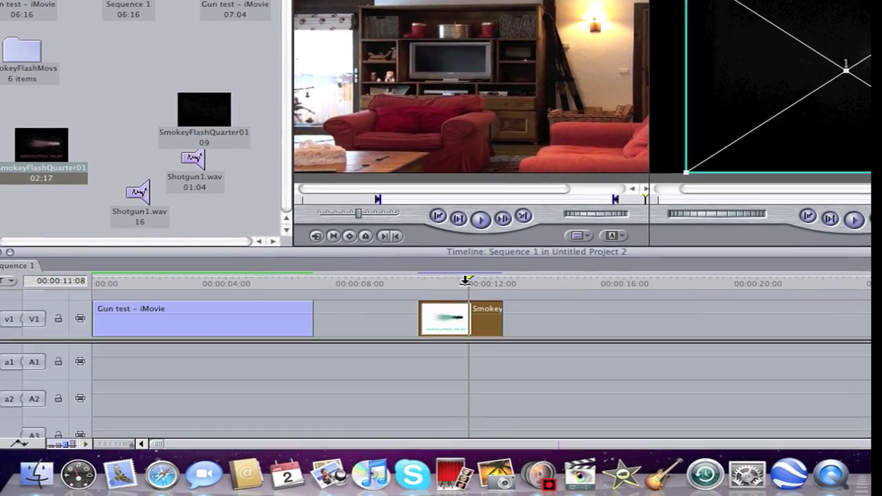
drag(487, 351, 449, 328)
drag(438, 290, 290, 294)
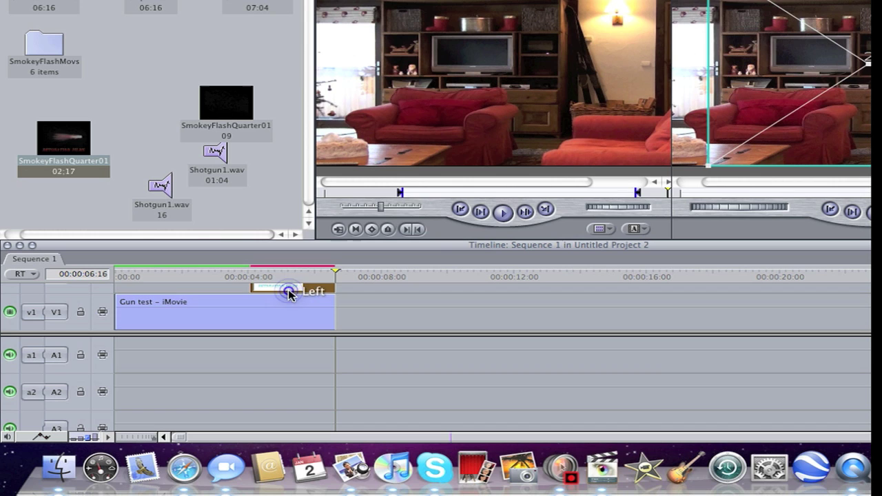
Move the flash clip on V2 to start at the gunshot frame, 00:00:03:16, and set the playhead to 00:00:04:00.
click(235, 272)
key(Left)
key(Left)
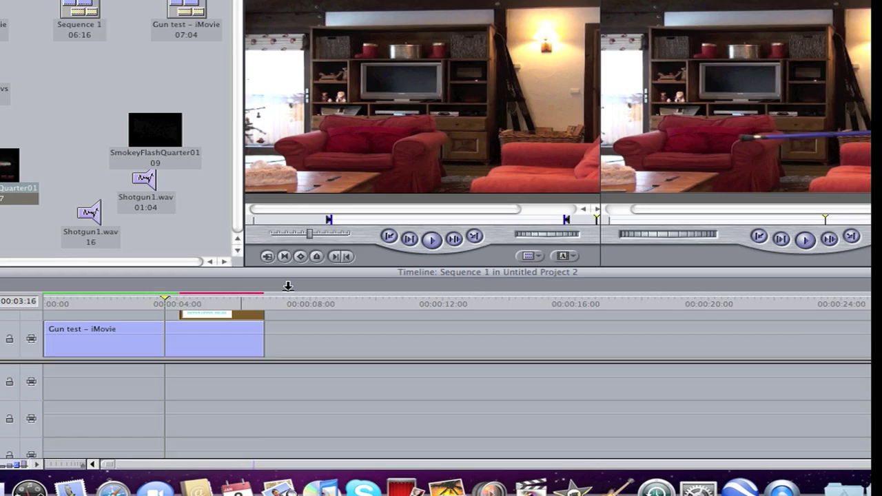
drag(98, 366, 204, 349)
drag(386, 291, 393, 297)
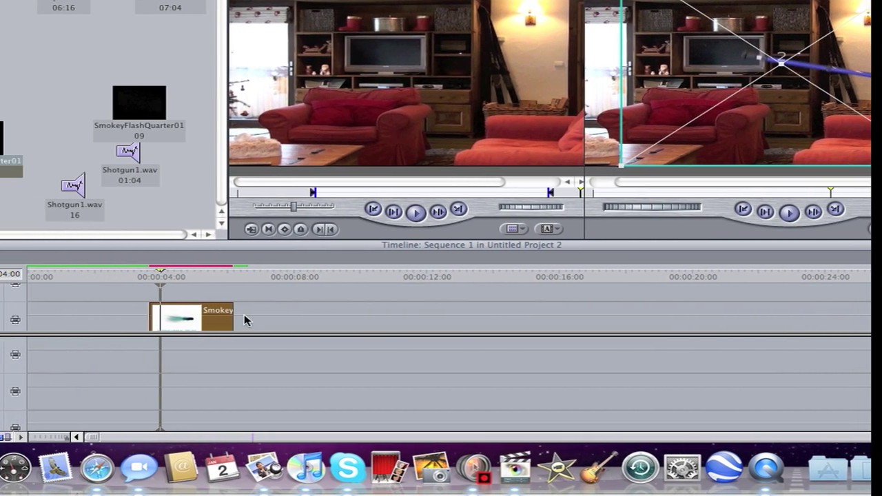
Split the flash clip on V2 at 00:00:04:00 and delete the part before the cut.
click(52, 317)
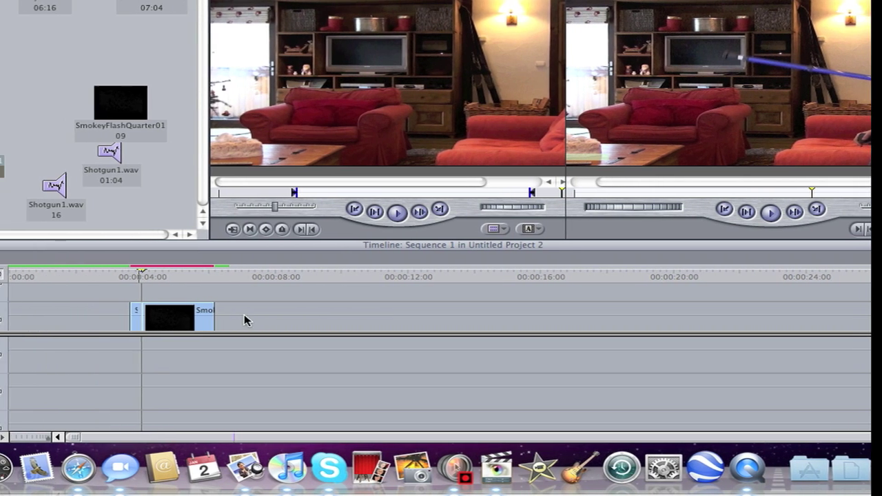
click(136, 317)
key(Delete)
Move the remaining flash clip on V2 to start at the gunshot frame, 00:00:03:16, and render the sequence.
drag(172, 315, 165, 312)
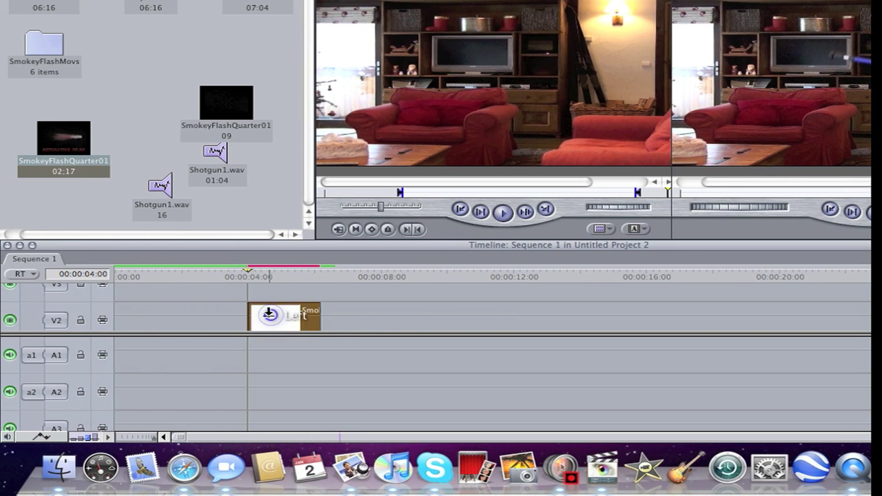
drag(269, 314, 256, 318)
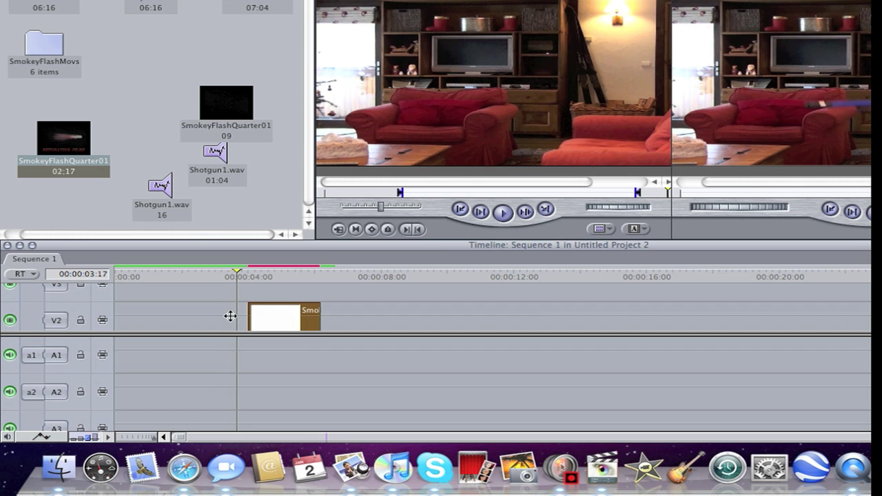
drag(265, 317, 250, 317)
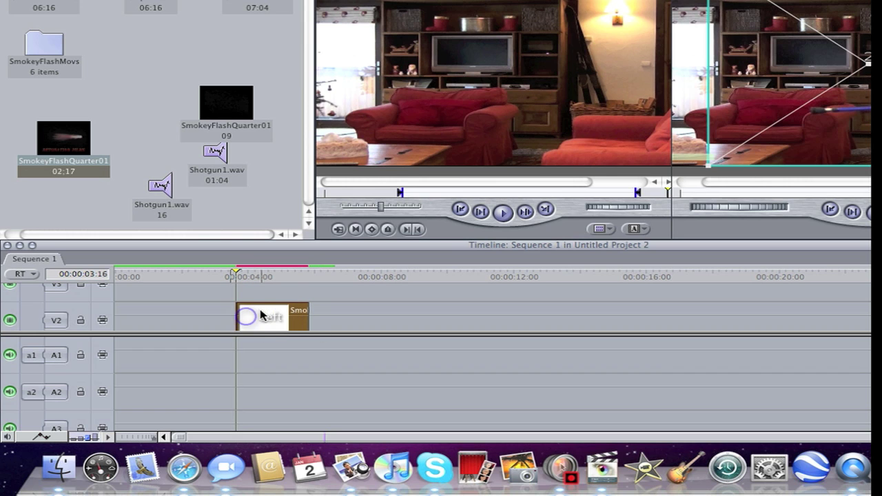
key(super+r)
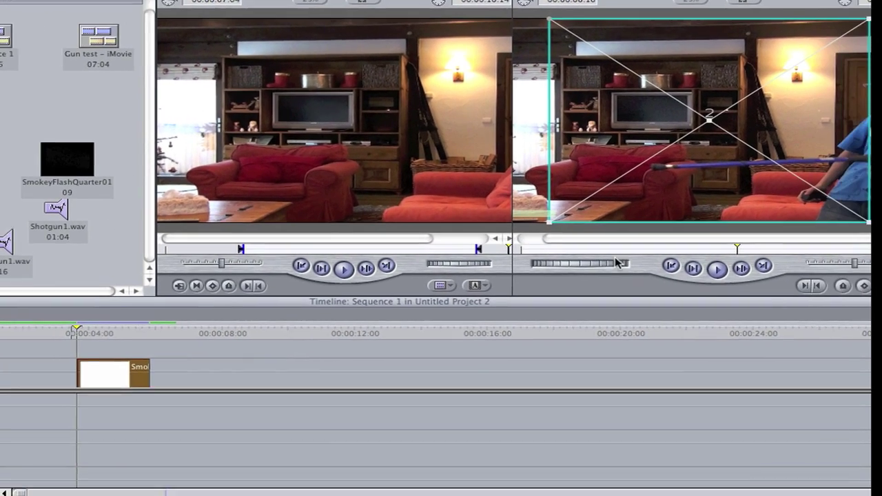
Play back the rendered flash and step back frame by frame to 00:00:03:17.
click(645, 263)
key(space)
click(718, 255)
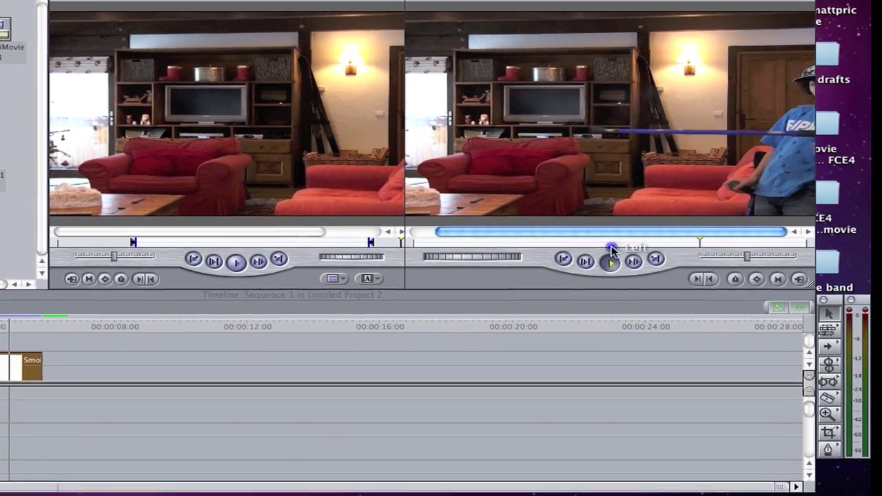
click(610, 258)
key(Left)
key(Left)
key(Left)
key(Left)
key(Left)
key(Left)
key(Left)
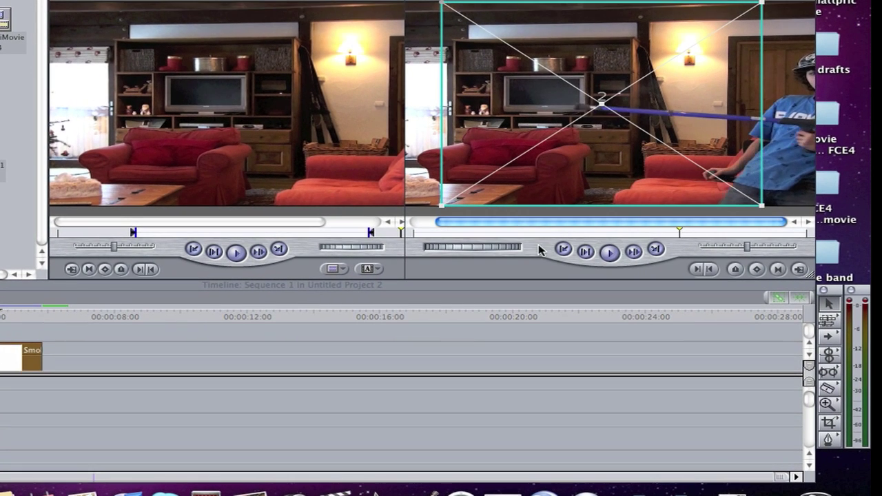
key(Left)
key(Left)
key(Left)
key(Left)
key(Left)
key(Left)
key(Left)
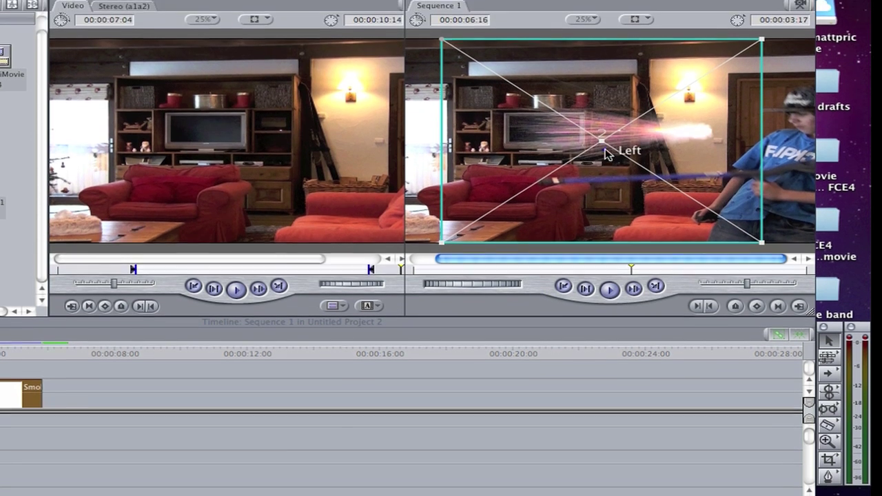
Scale the muzzle flash down in the Canvas and move it to the tip of the gun barrel.
drag(604, 121, 508, 132)
drag(508, 188, 598, 142)
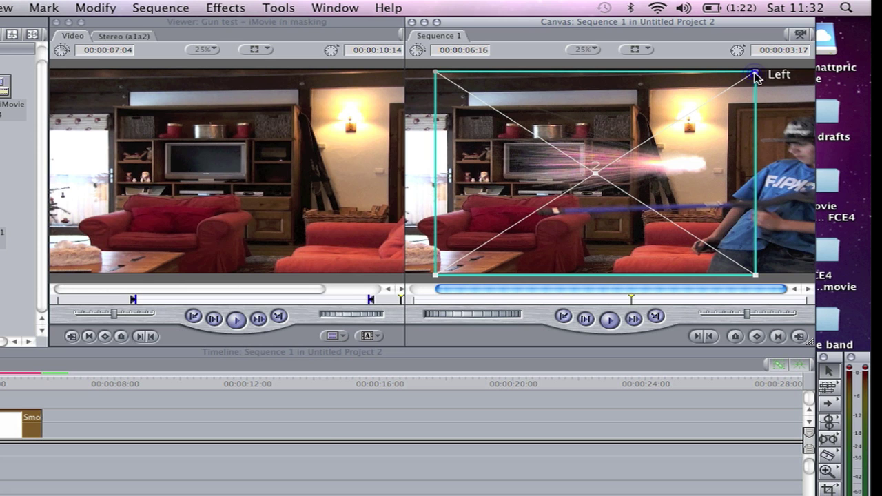
drag(740, 86, 720, 102)
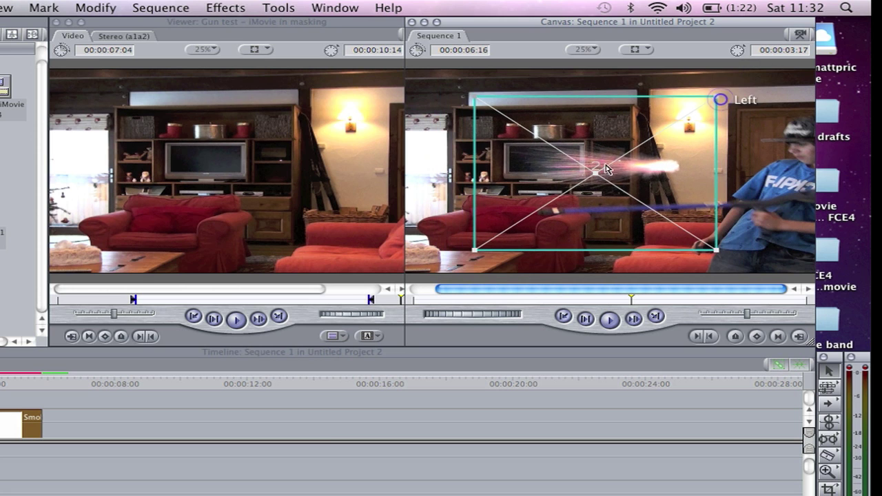
drag(597, 172, 461, 215)
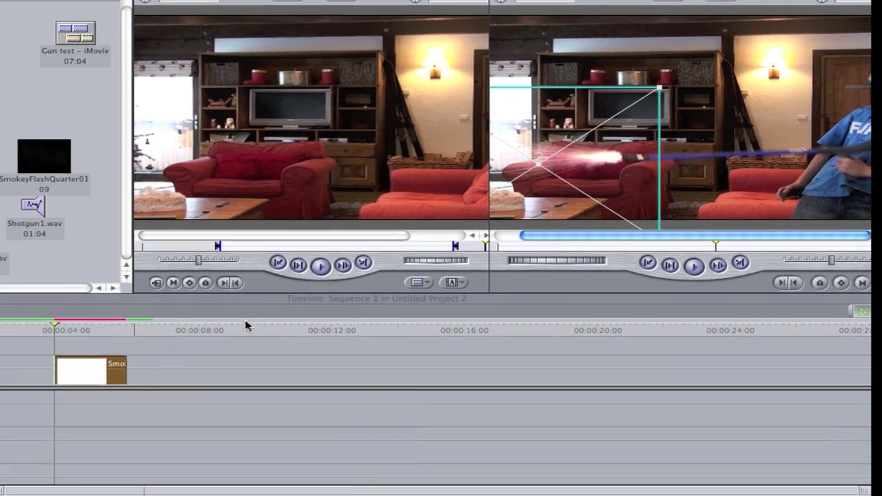
Render the repositioned flash and play the sequence from its start.
key(super+r)
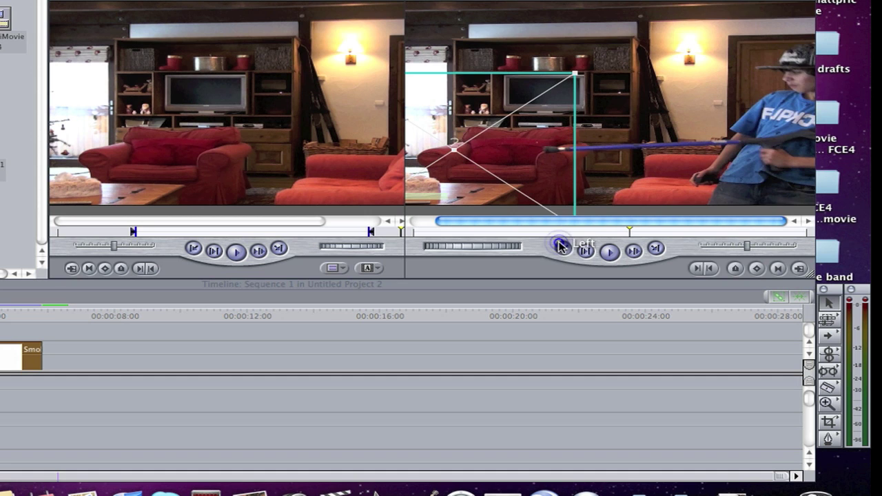
click(560, 246)
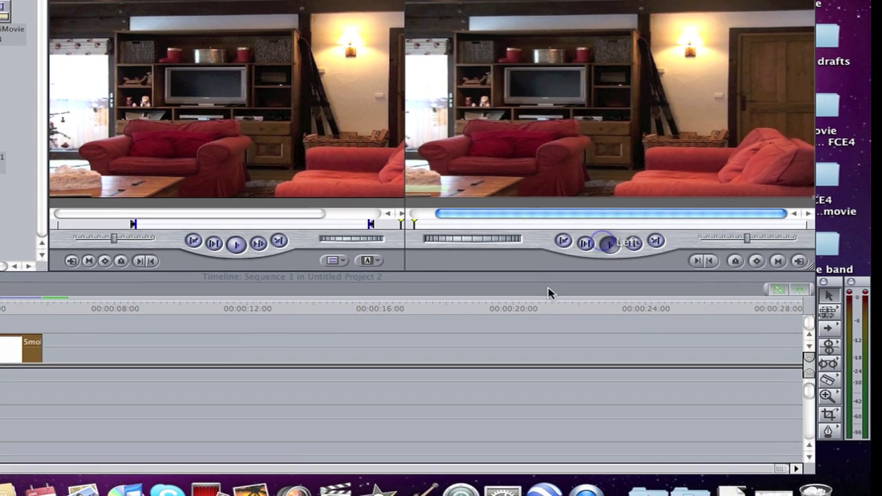
key(space)
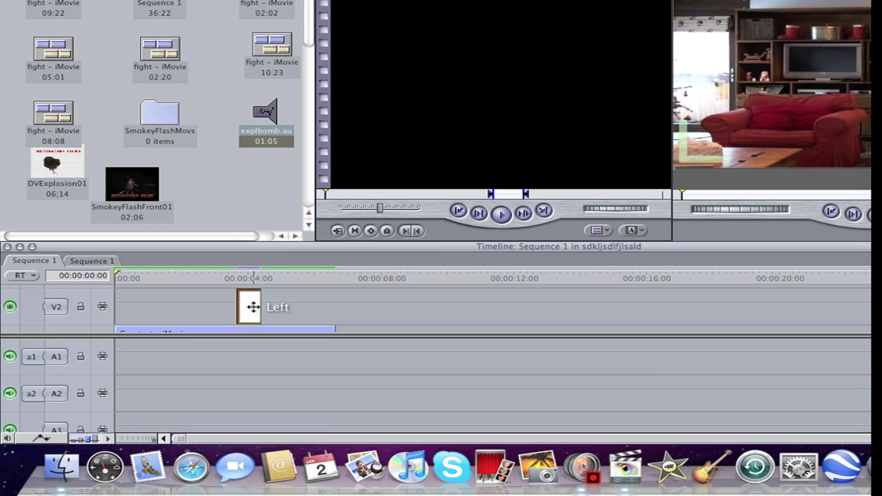
Copy the trimmed and positioned SmokeyFlashQuarter01 clip from V2 into the Browser for reuse.
drag(250, 281, 245, 207)
scroll(273, 339, down, 2)
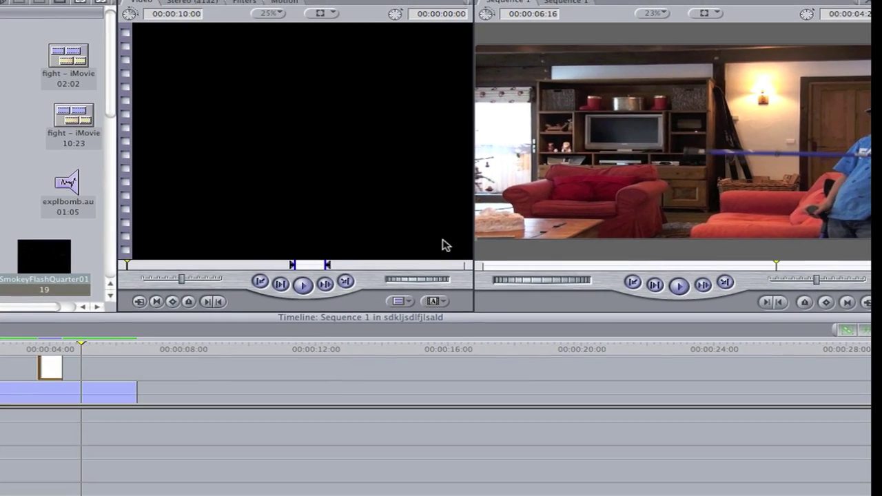
Step through the Gun test footage frame by frame to the second gunshot at 00:00:04:07.
key(Left)
key(Left)
key(Left)
key(Left)
key(Left)
key(Left)
key(Left)
key(Left)
key(Left)
key(Left)
key(Left)
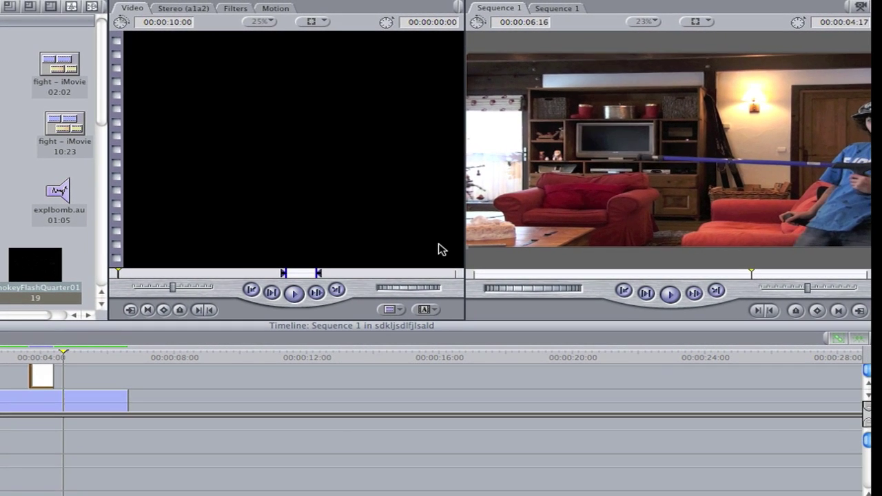
key(Left)
key(Left)
key(Left)
key(Left)
key(Left)
key(Left)
key(Left)
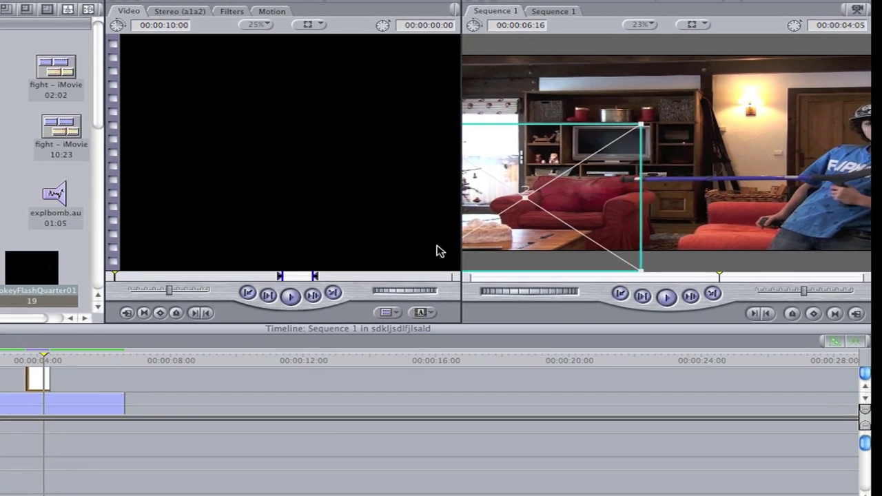
key(Right)
key(Right)
key(Right)
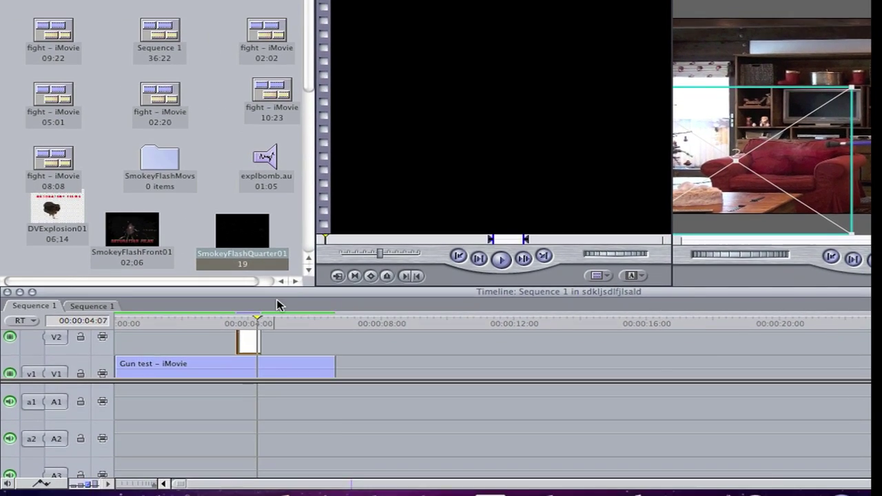
Place the 19-frame SmokeyFlashQuarter01 clip on V3 starting at 00:00:04:07 and render it.
scroll(277, 334, up, 4)
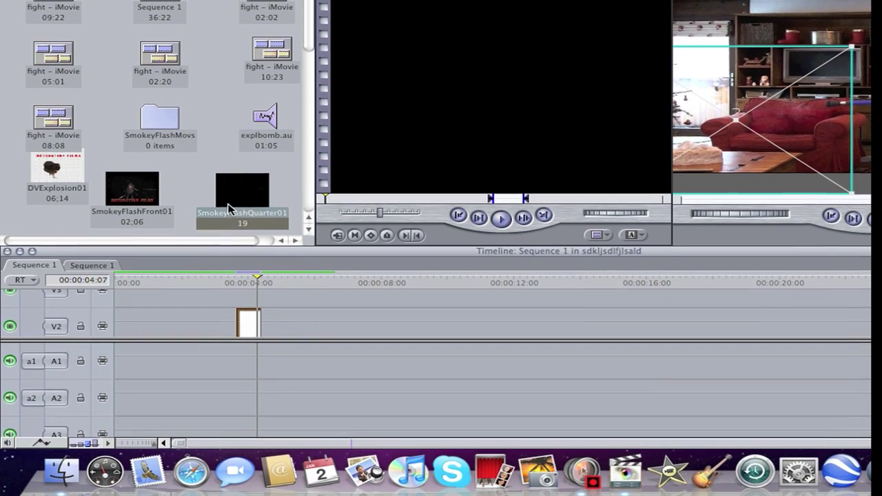
drag(235, 201, 265, 287)
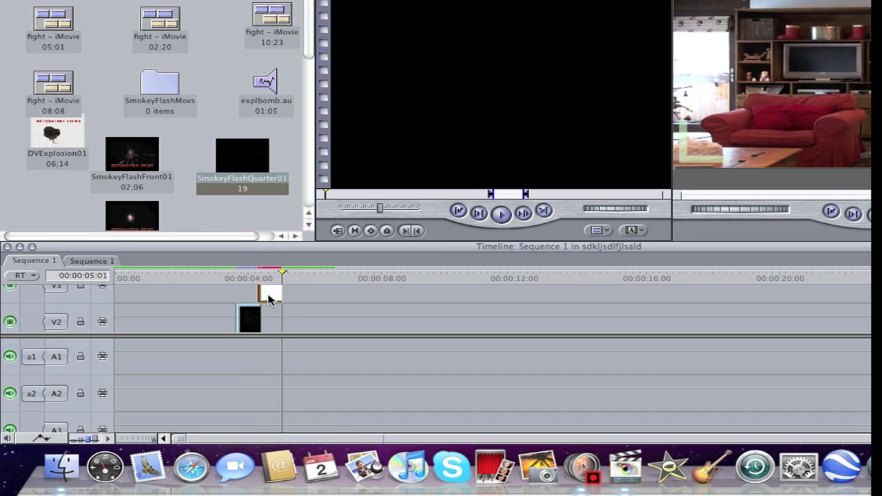
key(super+r)
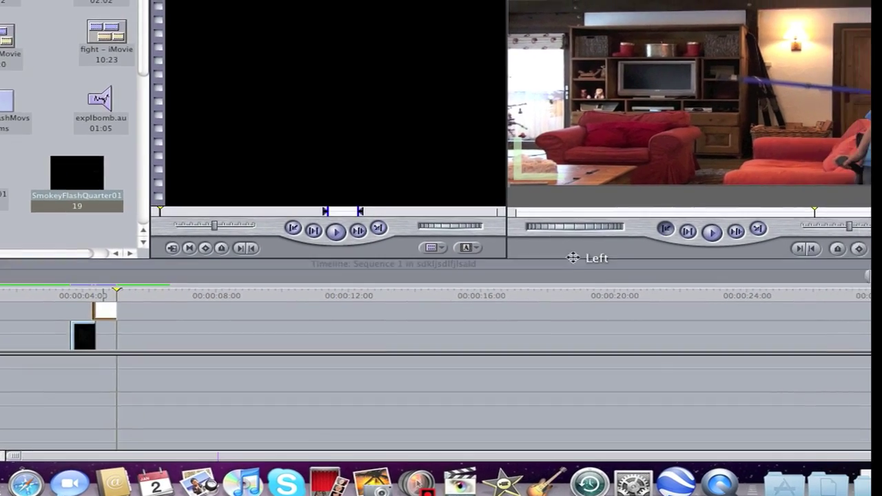
Step back frame by frame through the second flash to 00:00:04:10.
key(Left)
key(Left)
key(Left)
key(Left)
key(Left)
key(Left)
key(Left)
key(Left)
key(Left)
key(Left)
key(Left)
key(Left)
key(Left)
key(Left)
key(Left)
key(Left)
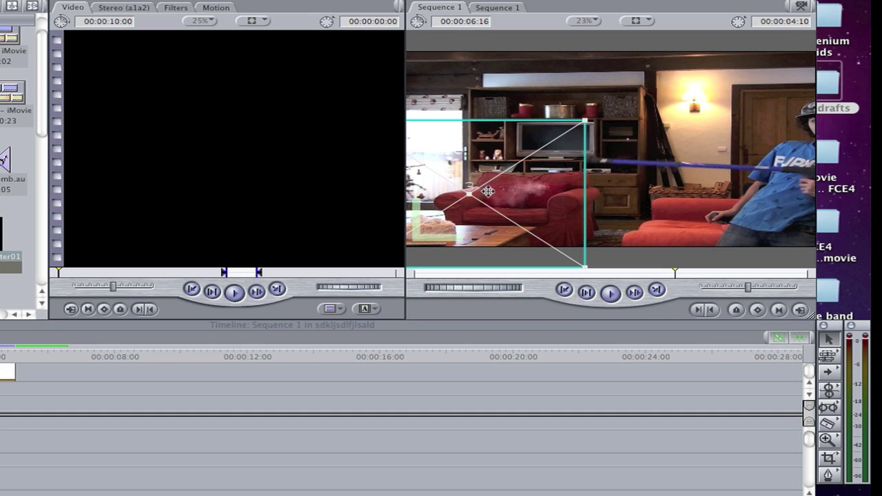
Play back the sequence with both flashes and return to the second flash at 00:00:04:08.
click(612, 294)
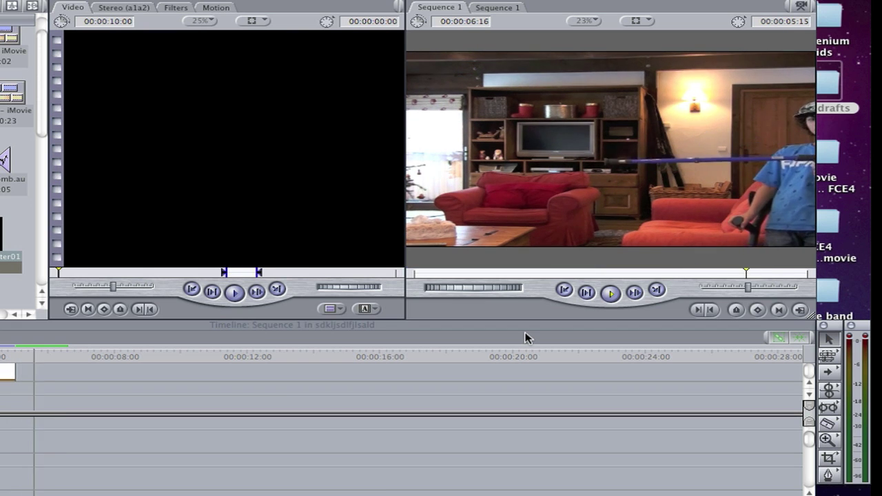
click(563, 292)
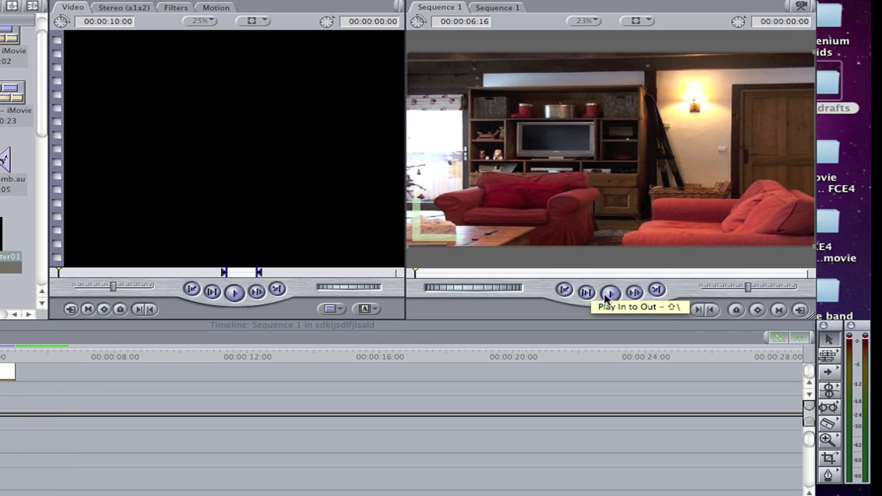
click(434, 358)
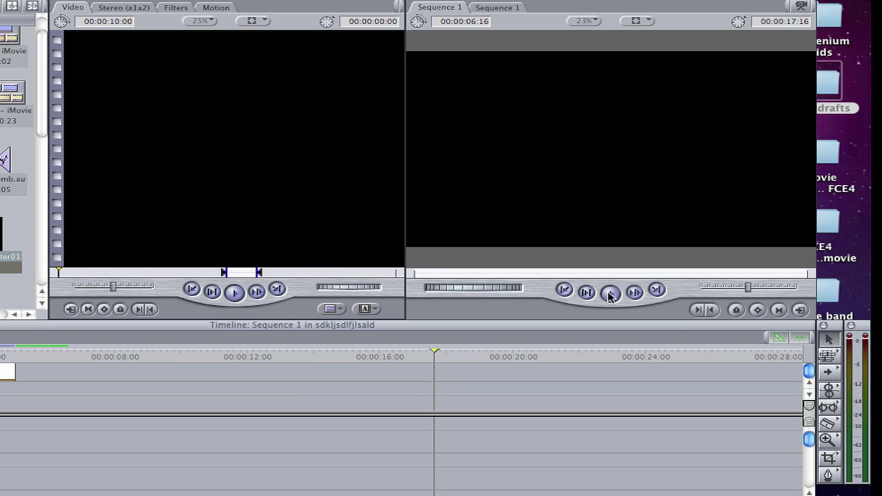
click(564, 290)
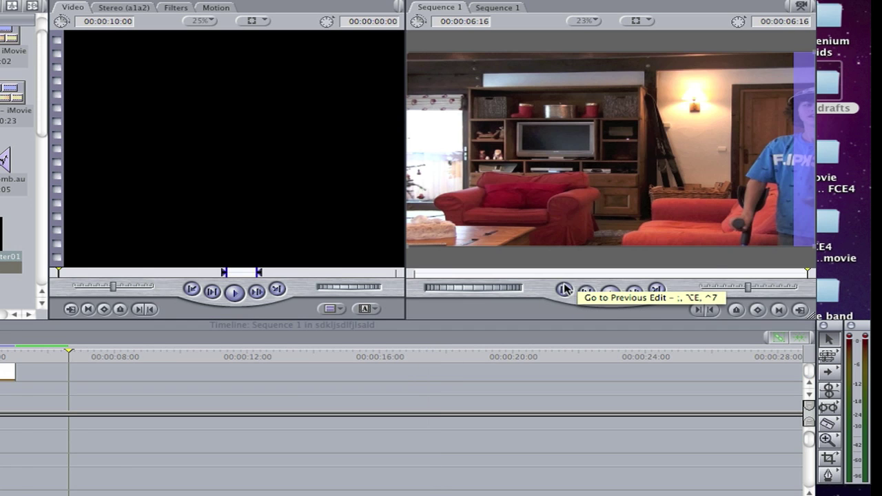
click(564, 290)
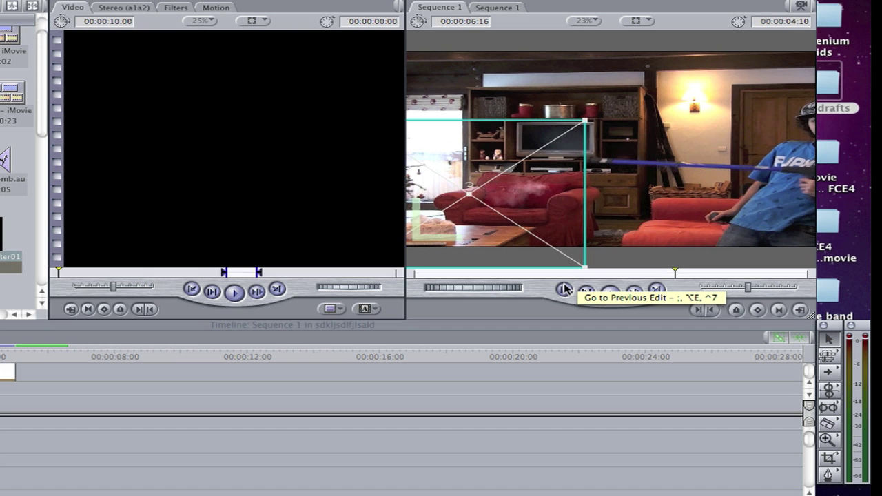
click(564, 290)
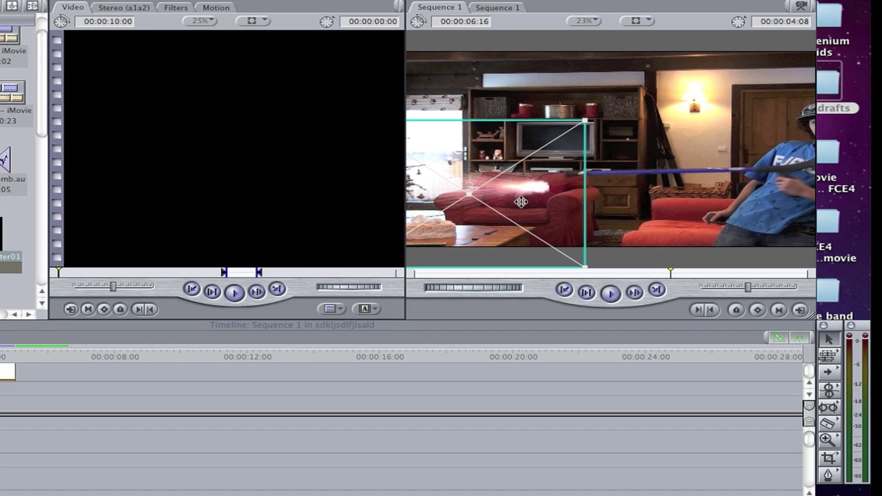
Move the second flash up to the gun's muzzle in the Canvas at 00:00:04:08 and render it.
drag(521, 200, 538, 190)
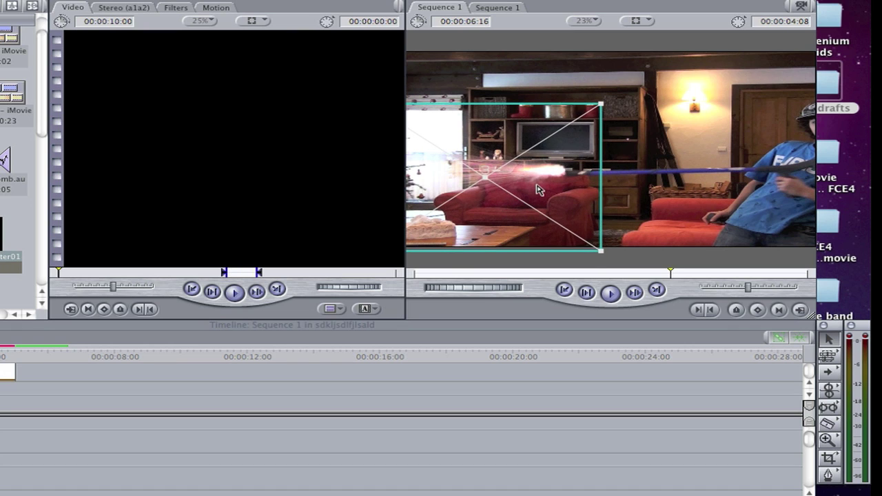
drag(537, 192, 539, 193)
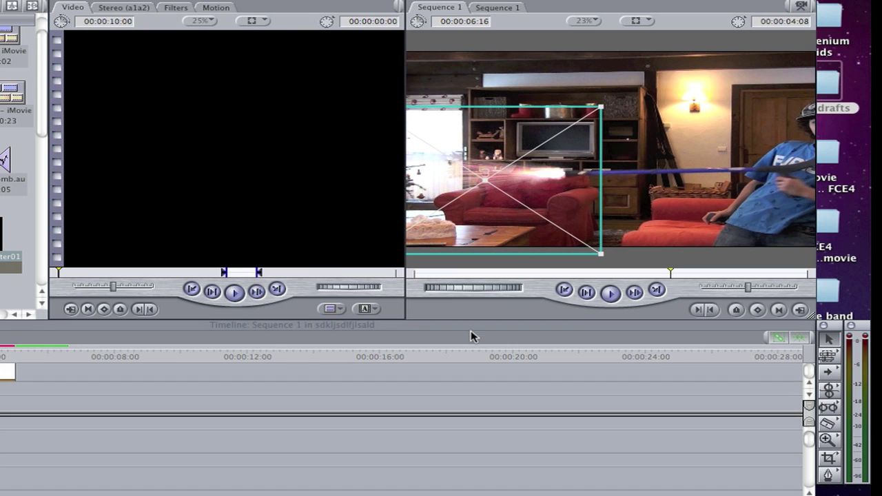
key(super+r)
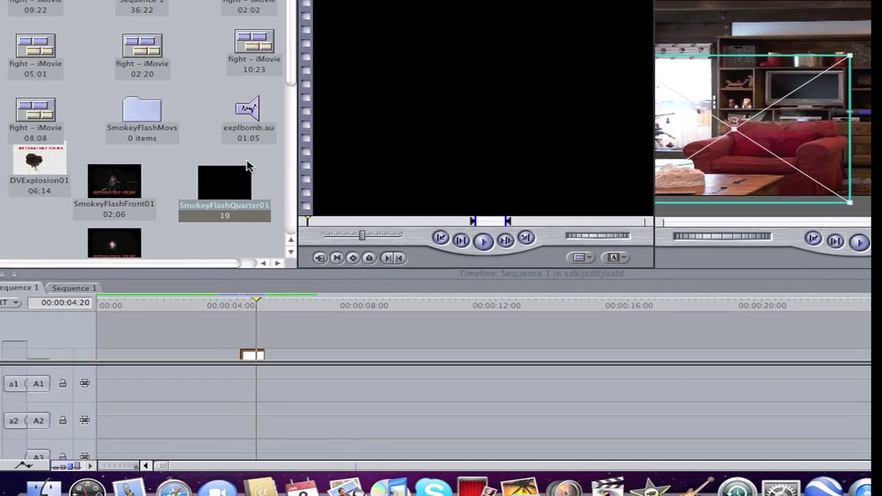
Place another 19-frame SmokeyFlashQuarter01 clip on V4 starting at 00:00:04:20 and render it.
drag(194, 175, 229, 309)
drag(284, 299, 286, 297)
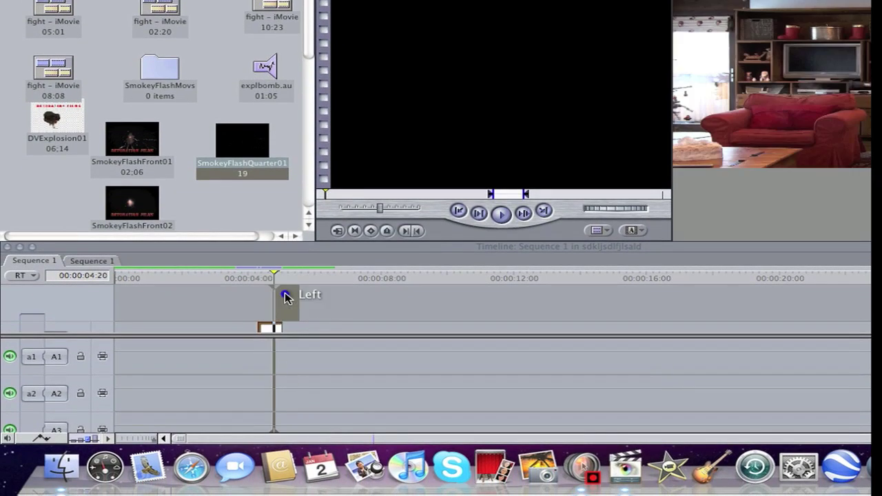
click(295, 305)
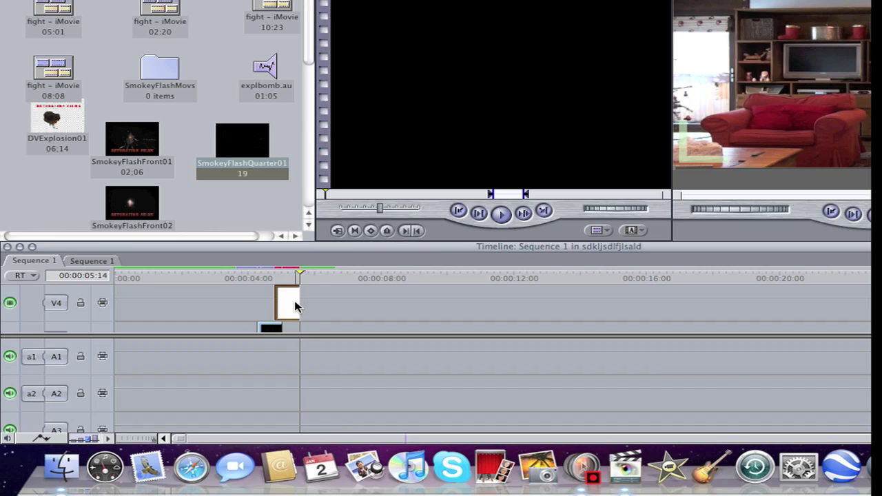
key(super+r)
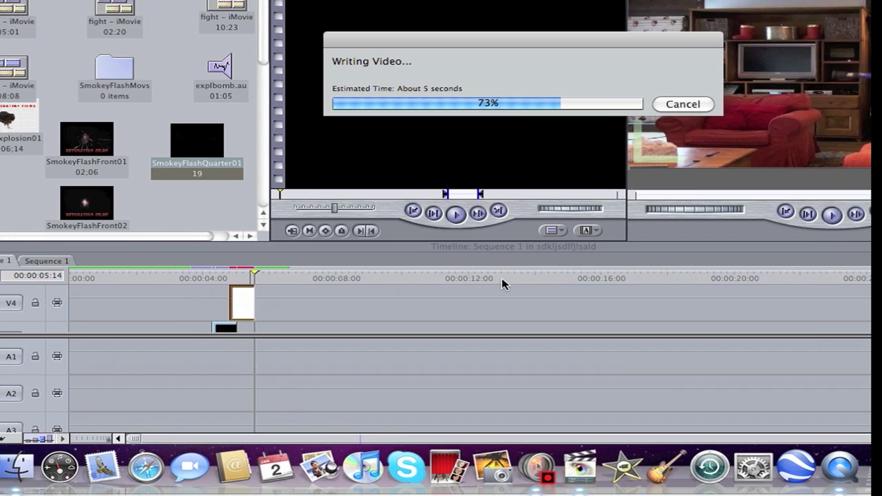
Move the third flash onto the gun's muzzle in the Canvas at 00:00:04:21 and render it.
key(Left)
key(Left)
key(Left)
key(Left)
key(Left)
key(Left)
key(Left)
key(Left)
key(Left)
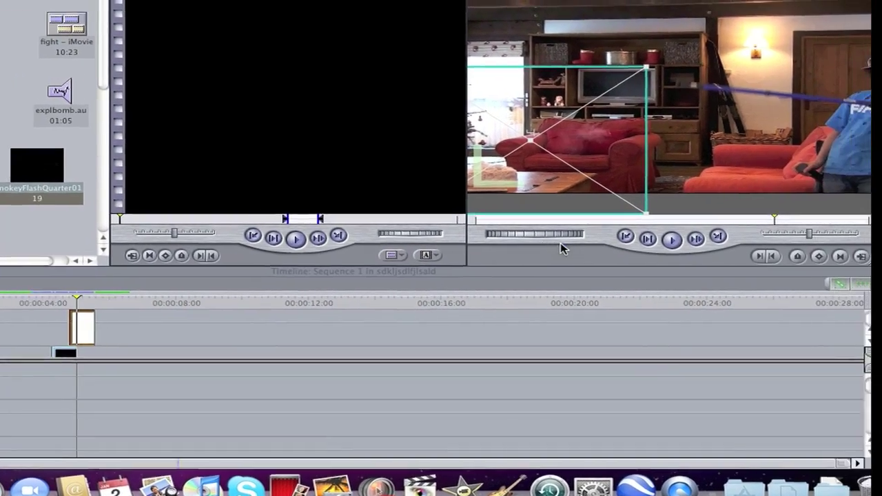
key(Left)
key(Right)
key(Right)
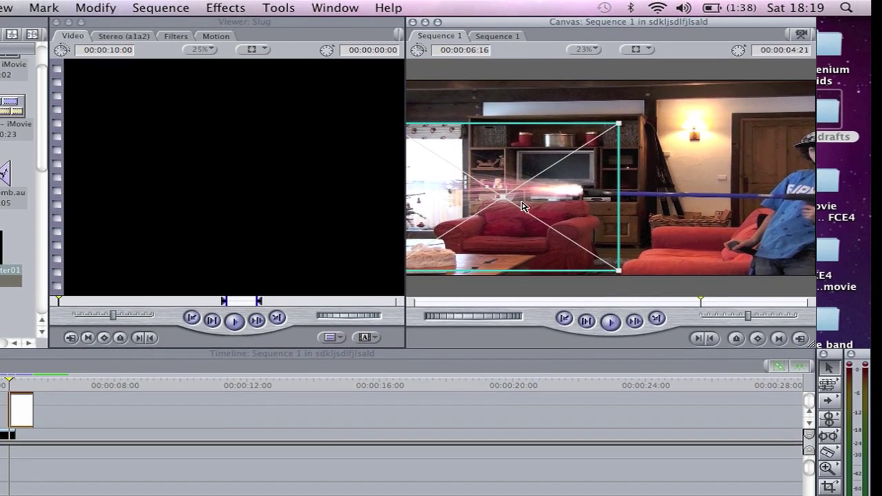
drag(522, 202, 524, 201)
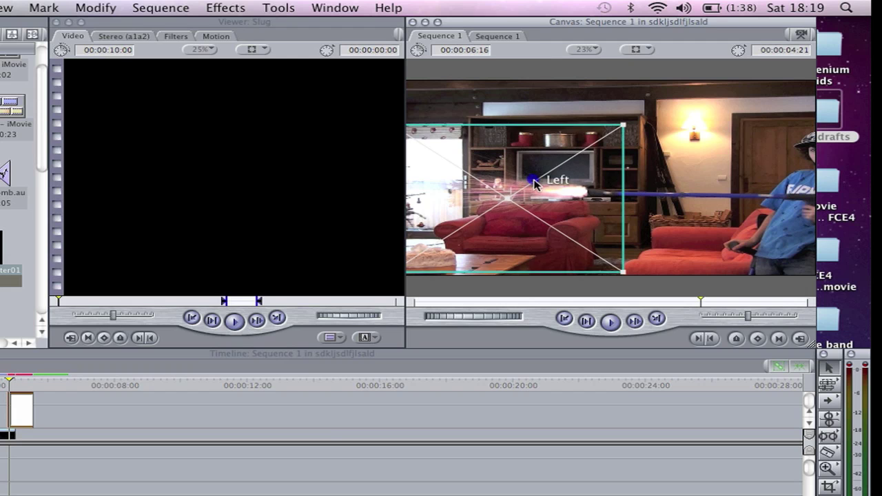
key(super+r)
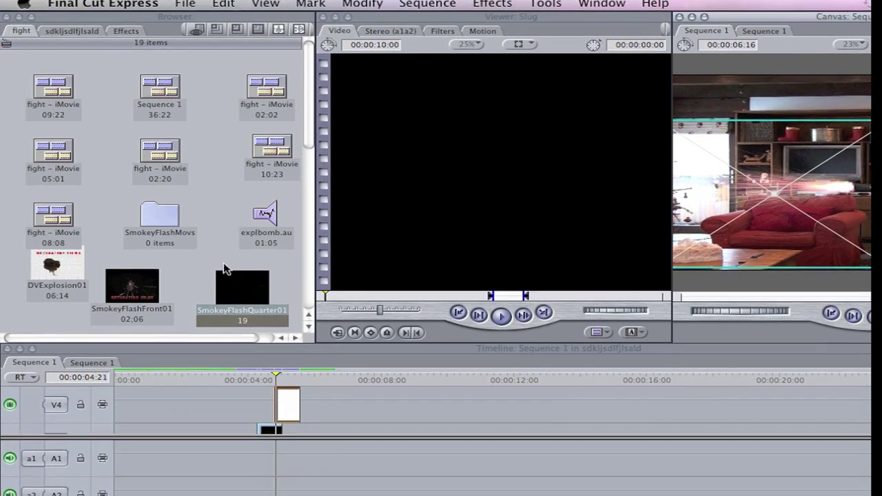
Find Shotgun1.wav among the project clips in the Browser and reposition it beside the 02;17 SmokeyFlashQuarter01 clip.
scroll(217, 263, down, 9)
scroll(210, 263, up, 6)
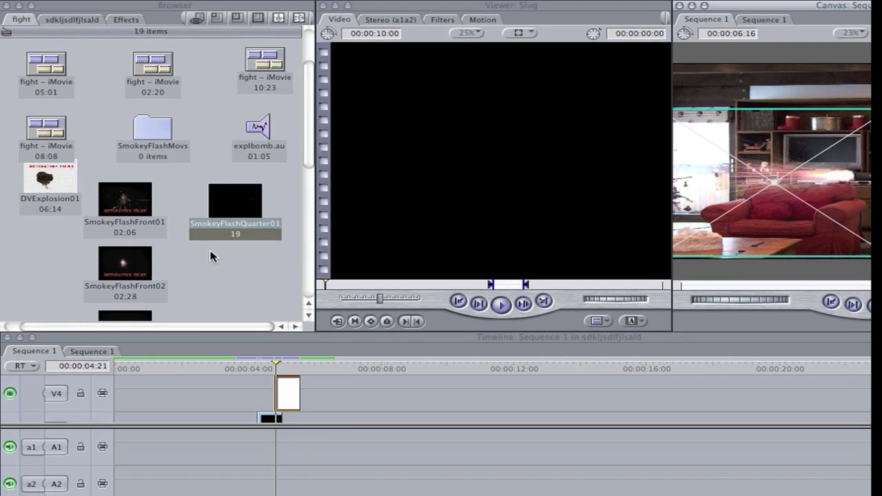
scroll(210, 256, down, 2)
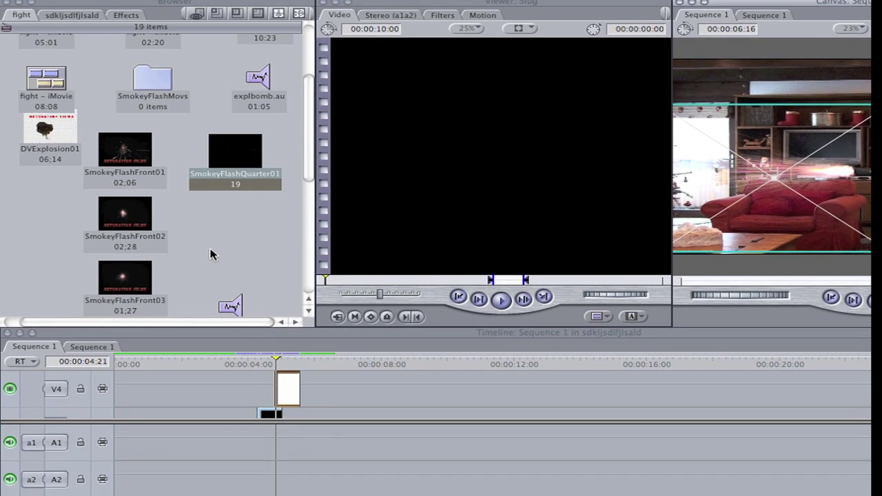
scroll(210, 255, down, 3)
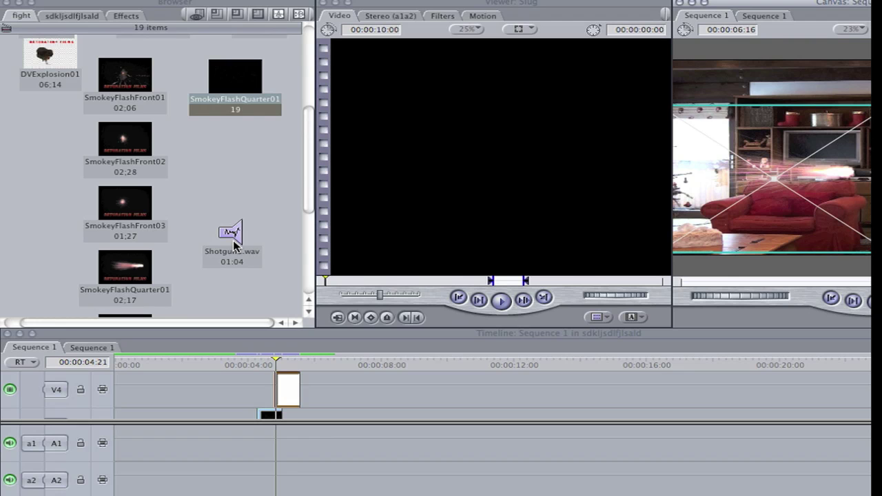
drag(235, 245, 31, 417)
drag(31, 351, 52, 164)
Try to place Shotgun1.wav on audio track A8 in line with the first flash, and undo the insertion.
scroll(210, 296, down, 3)
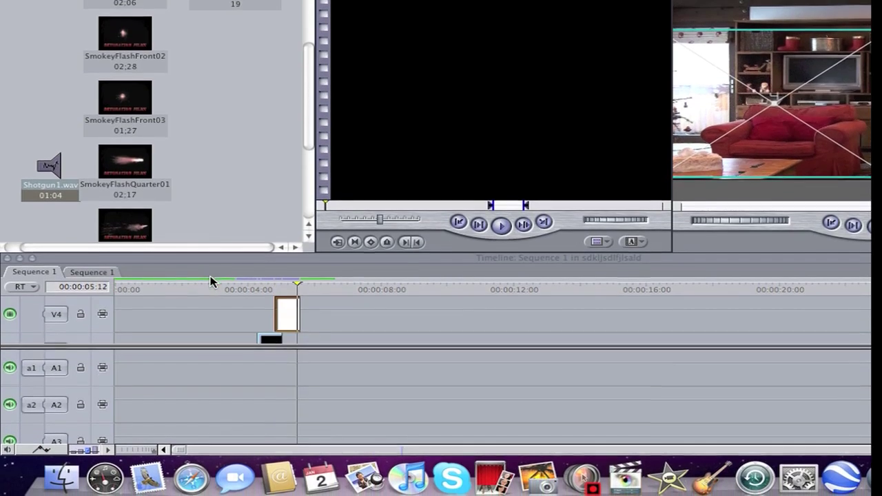
scroll(215, 338, down, 3)
scroll(214, 338, up, 3)
scroll(214, 313, down, 1)
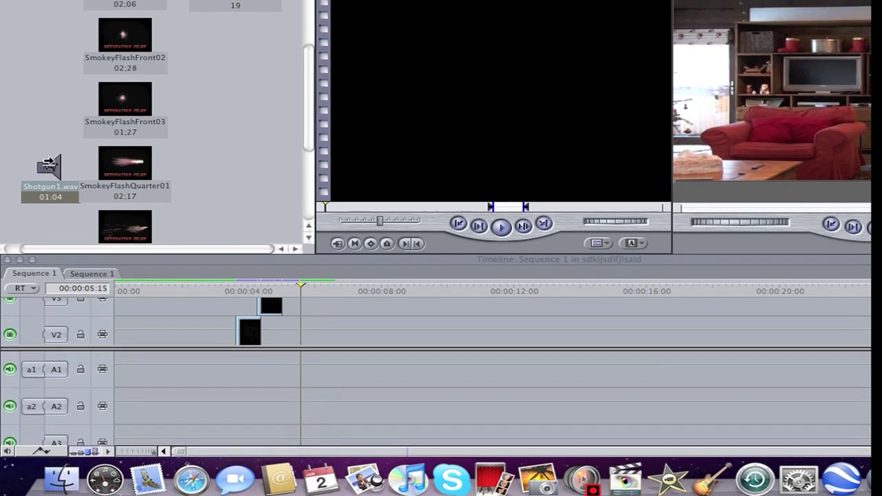
drag(51, 157, 248, 390)
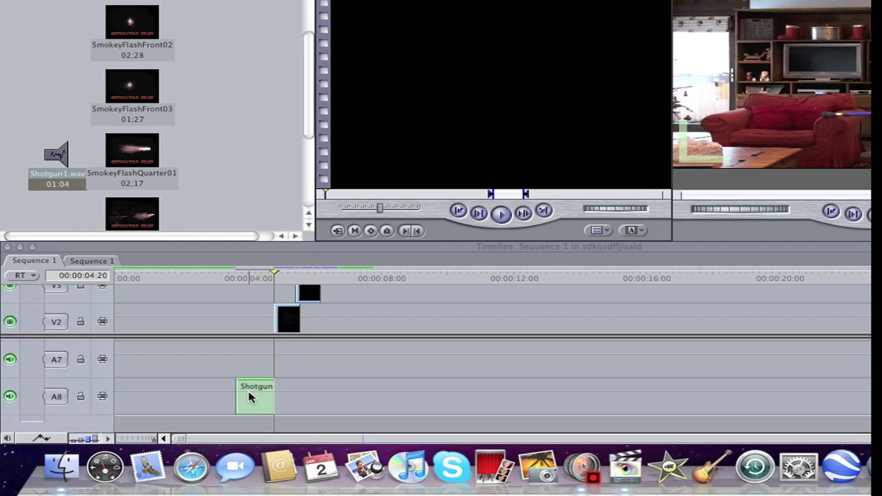
key(super+z)
Place Shotgun1.wav on audio track A2, starting in line with the first muzzle flash on V2.
scroll(158, 378, up, 1)
scroll(178, 389, up, 1)
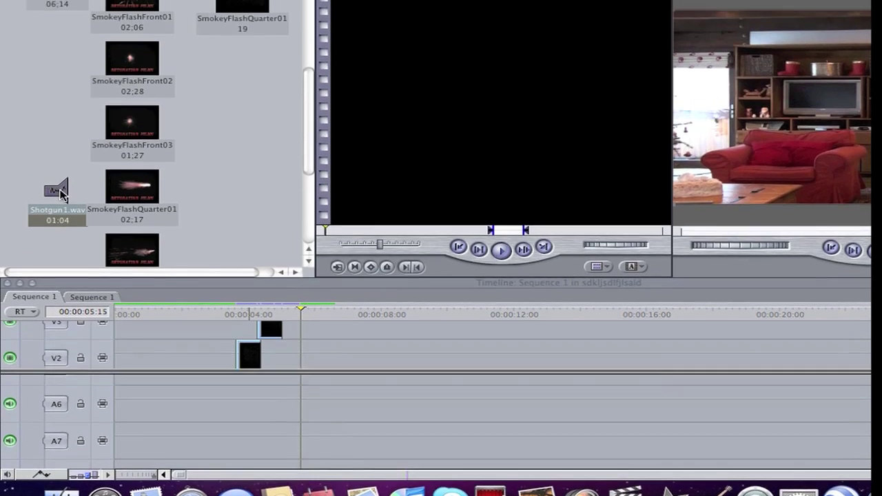
drag(61, 155, 32, 231)
drag(32, 270, 191, 385)
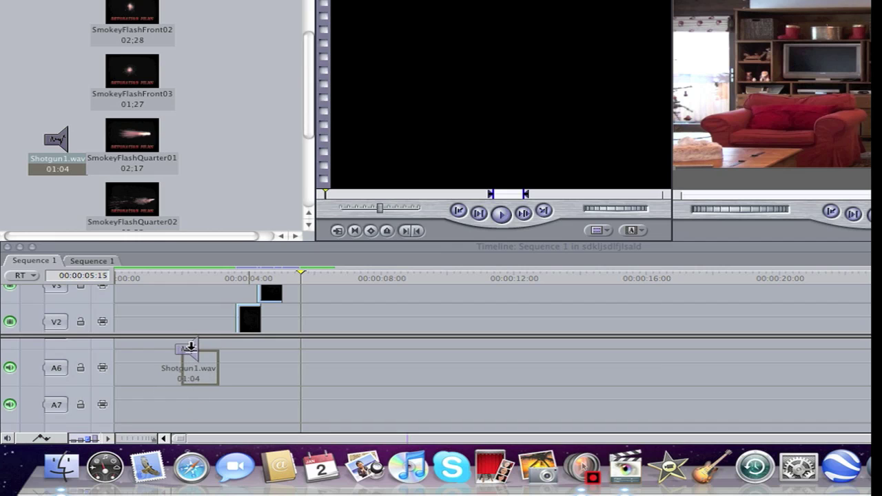
drag(191, 346, 261, 407)
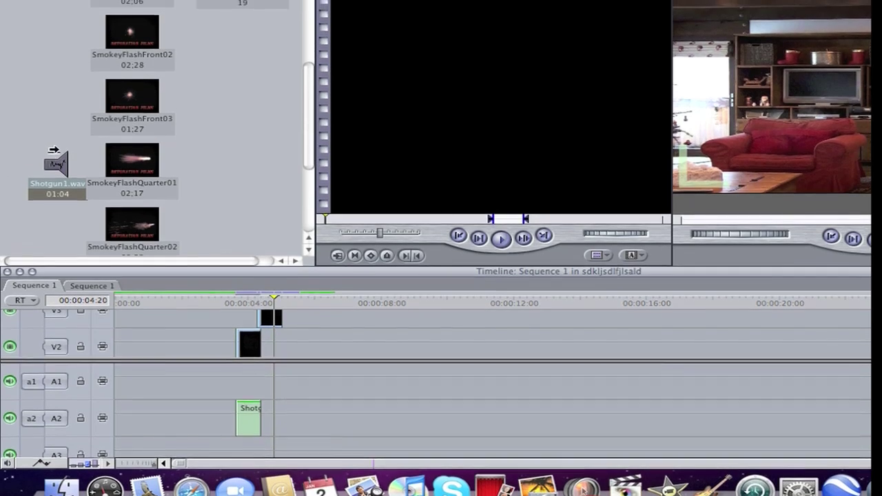
Place Shotgun1.wav on A3 in line with the second flash and again on A4 in line with the third flash.
drag(56, 155, 273, 426)
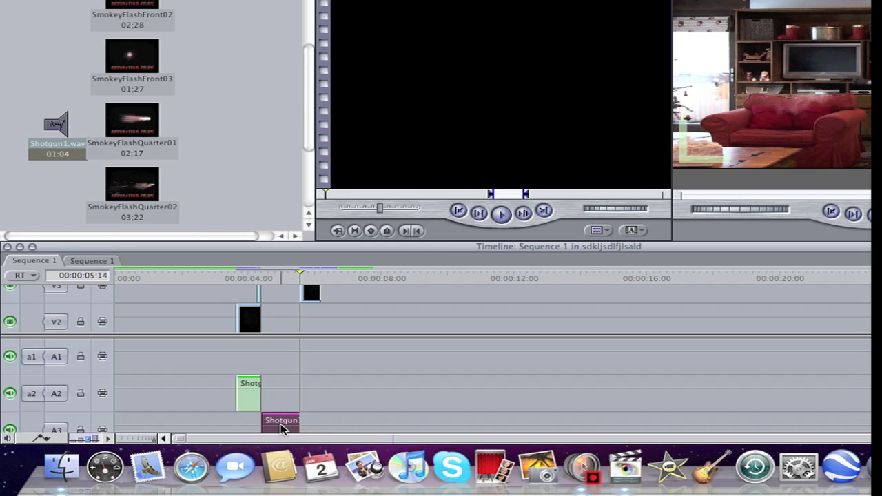
key(super+z)
mouse_move(56, 136)
mouse_down()
mouse_move(115, 417)
mouse_move(303, 431)
mouse_move(257, 425)
mouse_move(254, 443)
mouse_move(263, 422)
mouse_move(285, 425)
mouse_up()
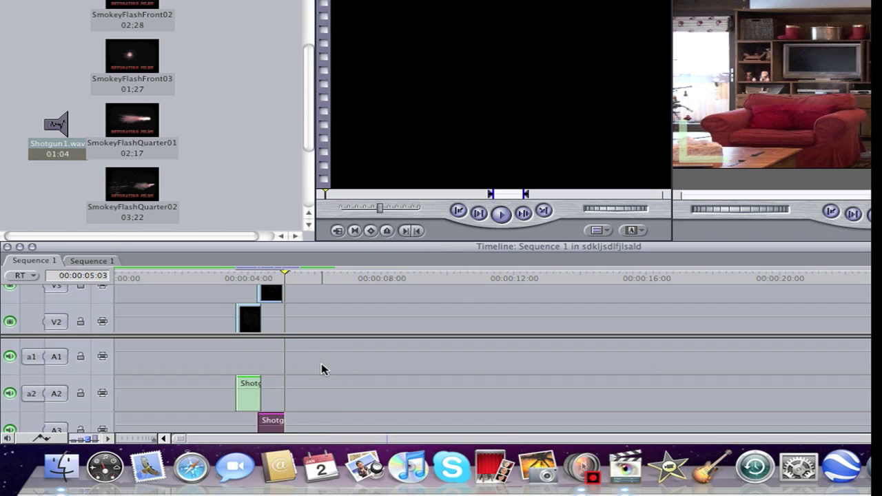
scroll(315, 301, up, 3)
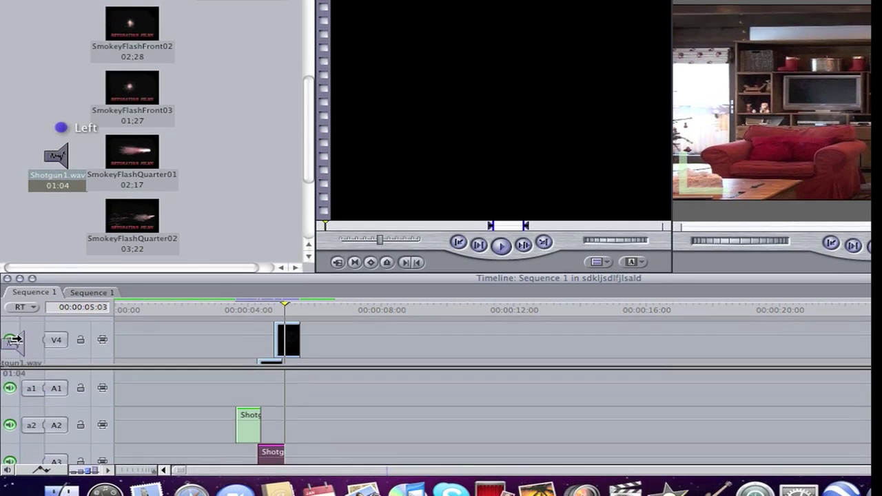
drag(59, 124, 284, 401)
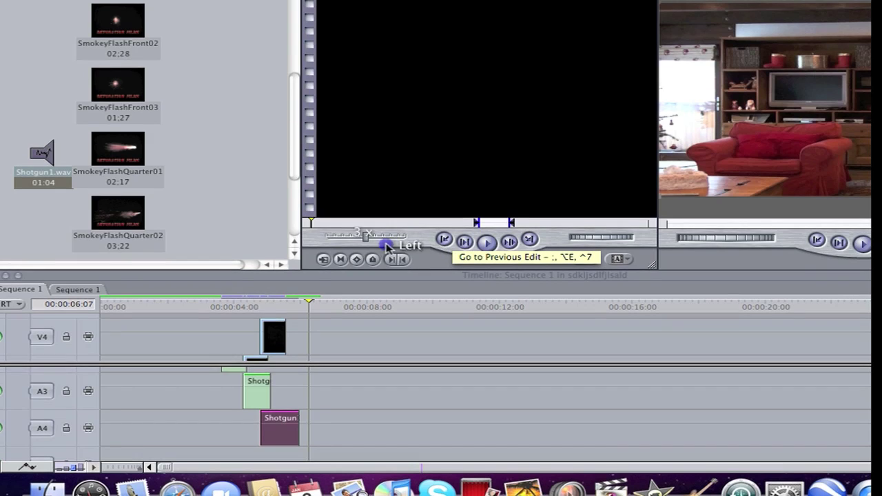
Play back the whole sequence from the beginning to check the gunshot sounds against the flashes.
click(326, 240)
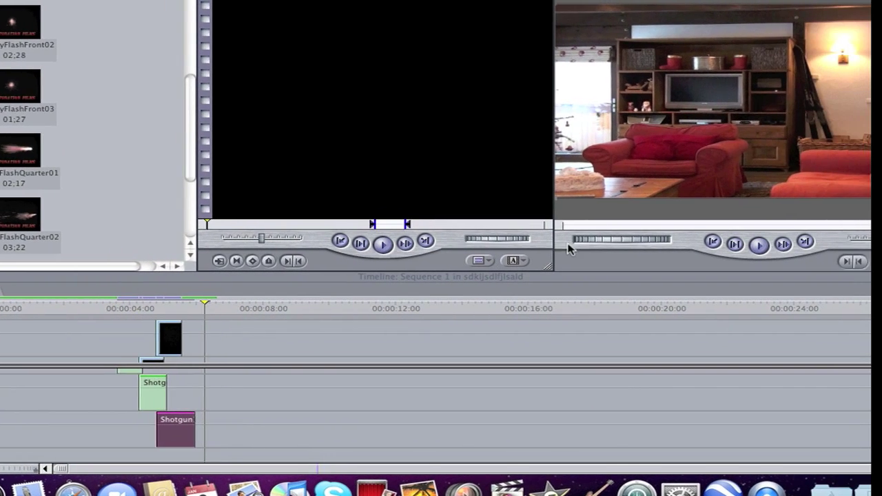
click(711, 243)
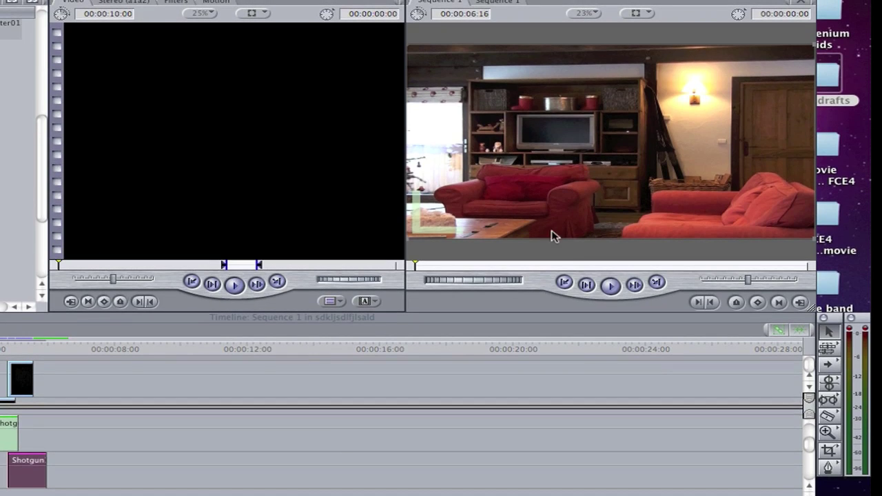
key(space)
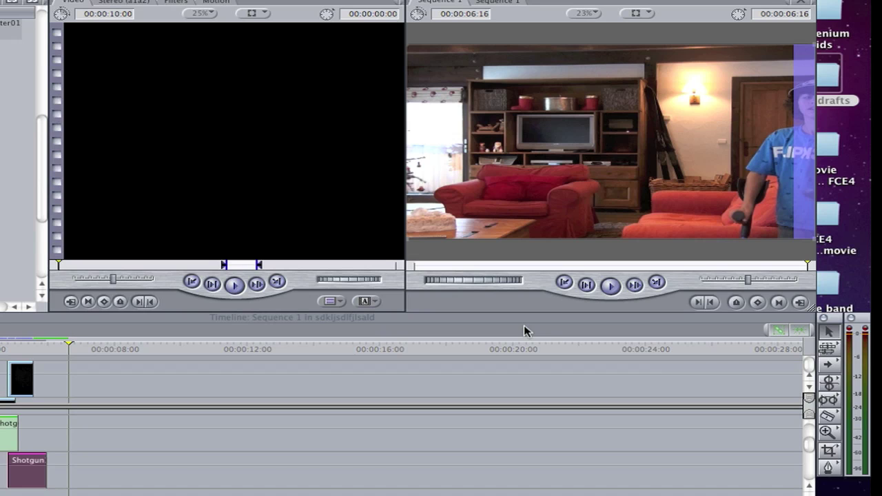
Step back frame by frame from the end of the sequence to 00:00:05:21.
key(Left)
key(Left)
key(Left)
key(Left)
key(Left)
key(Left)
key(Left)
key(Left)
key(Left)
key(Left)
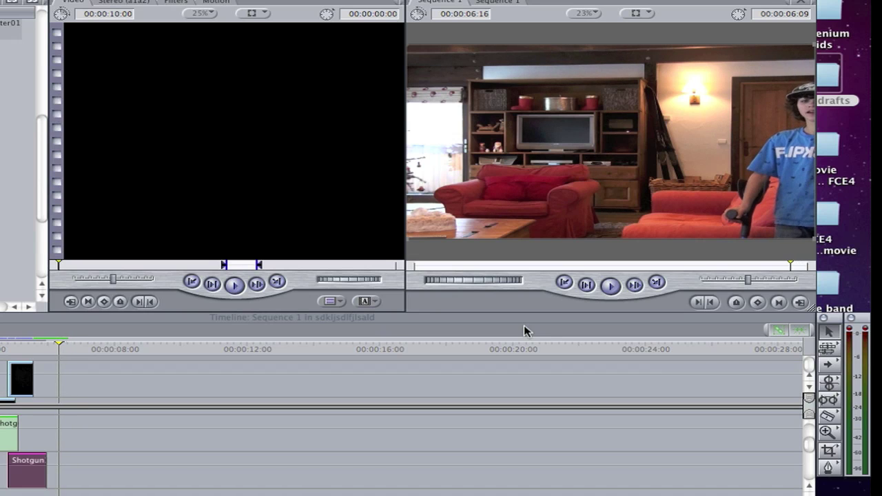
key(Left)
key(Left)
key(Left)
key(Left)
key(Left)
key(Left)
key(Left)
key(Left)
key(Left)
key(Left)
key(Left)
key(Left)
key(Left)
key(Left)
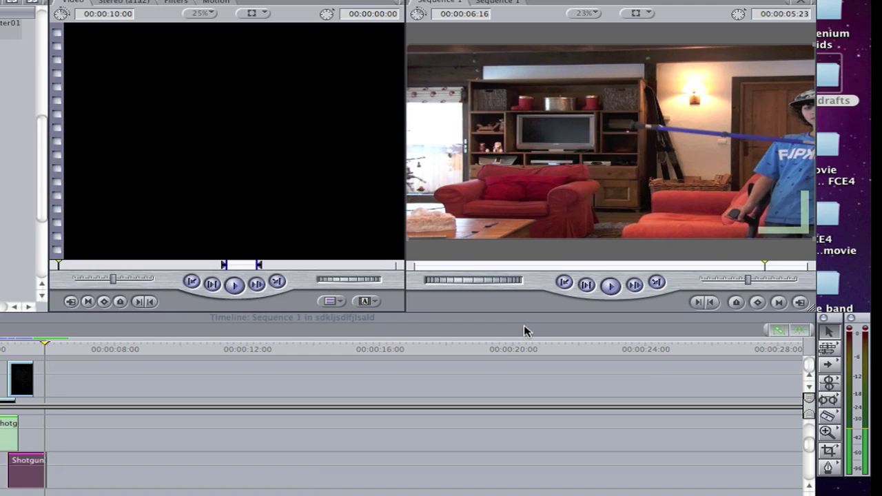
key(Left)
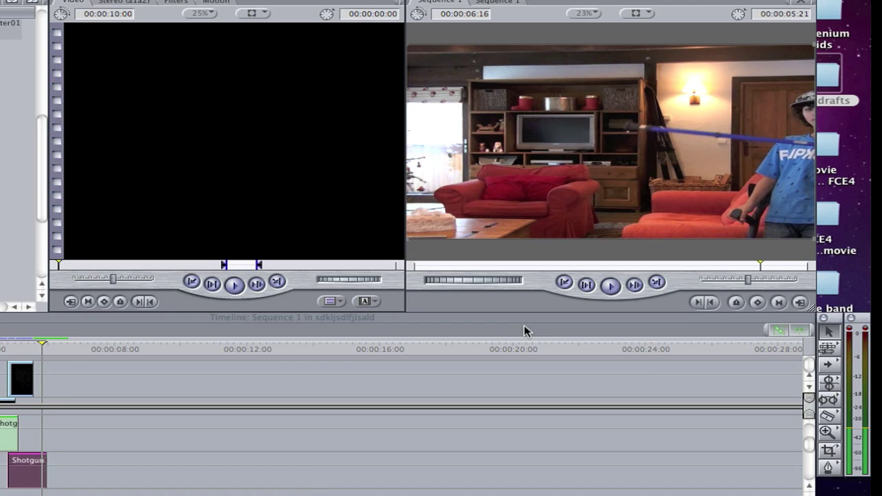